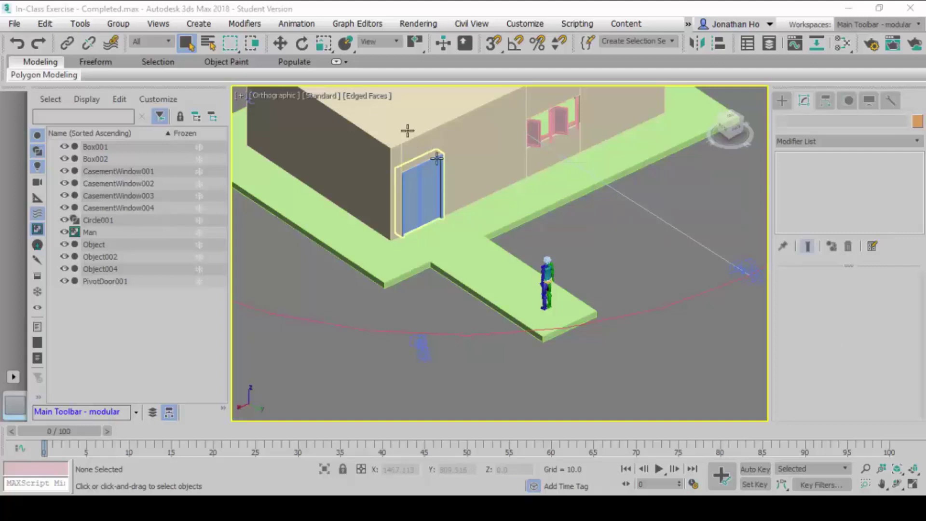
- Open the render setup and set the time output to the active time segment, frames 0 to 100
{"action": "left_click", "coordinate": [419, 24]}
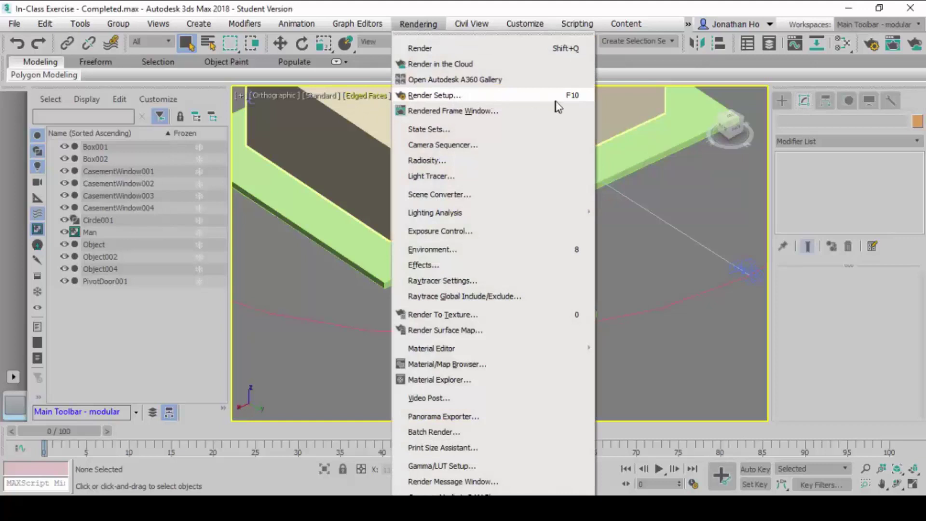
{"action": "left_click", "coordinate": [569, 100]}
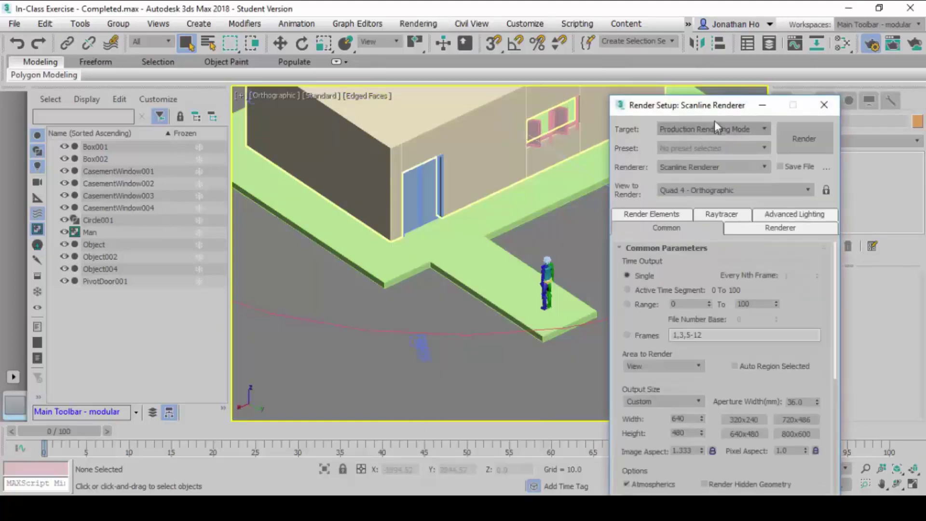
{"action": "left_click_drag", "start_coordinate": [713, 108], "coordinate": [515, 27]}
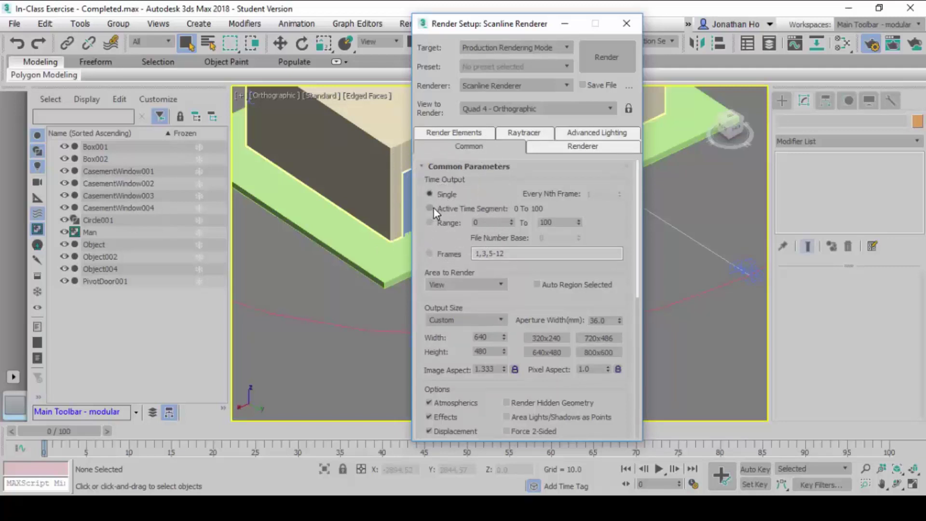
{"action": "left_click", "coordinate": [429, 208]}
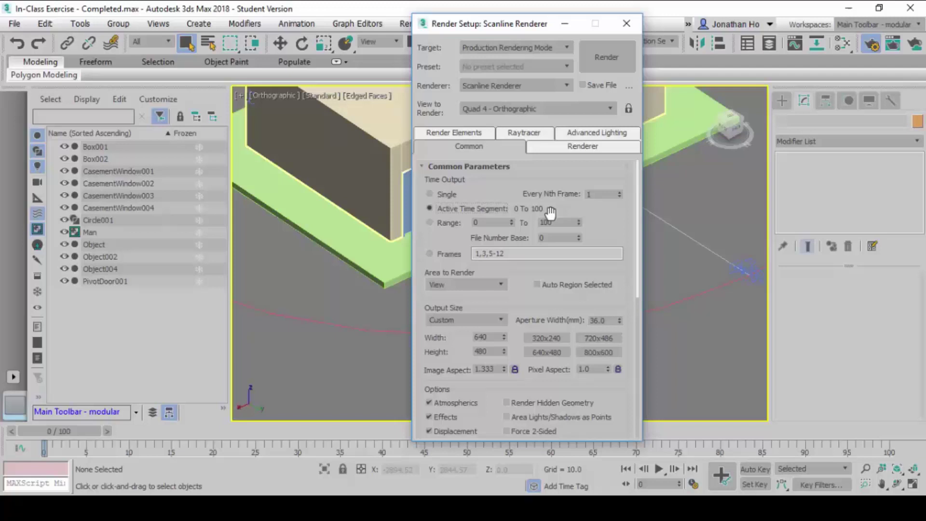
{"action": "left_click", "coordinate": [46, 454]}
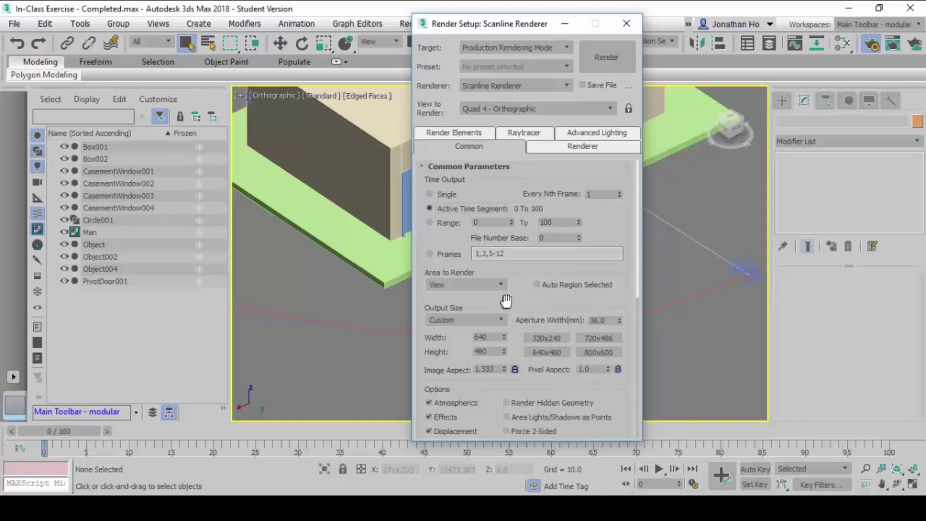
- Set the render output size to the HDTV (video) preset at 1920 by 1080
{"action": "left_click_drag", "start_coordinate": [521, 294], "coordinate": [525, 220]}
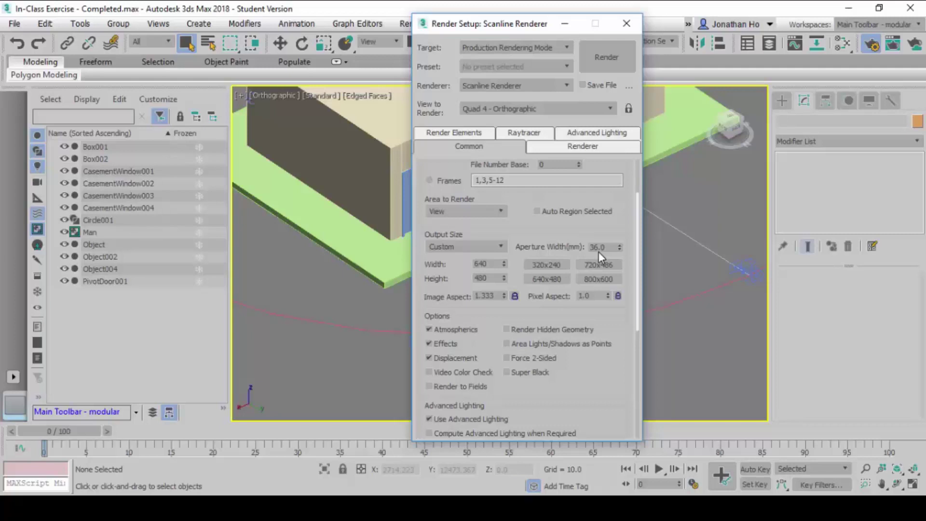
{"action": "left_click", "coordinate": [500, 247]}
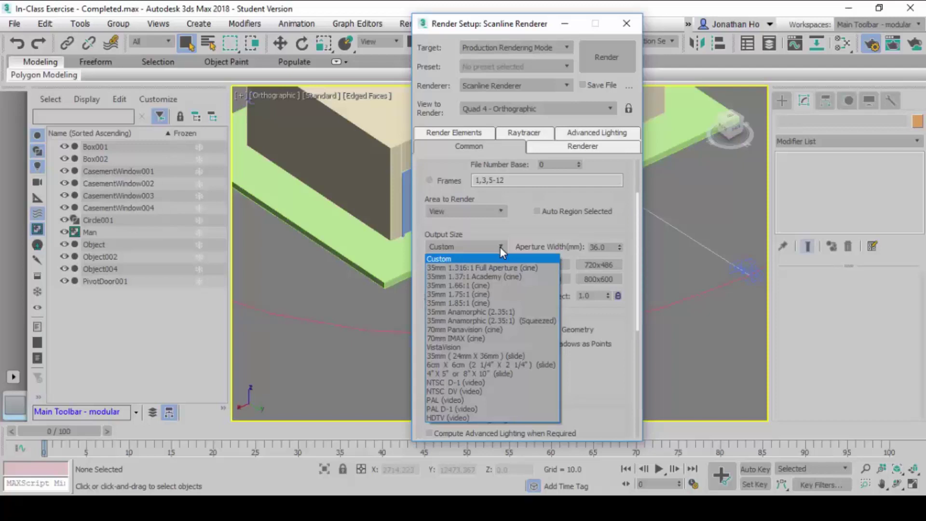
{"action": "left_click", "coordinate": [475, 417]}
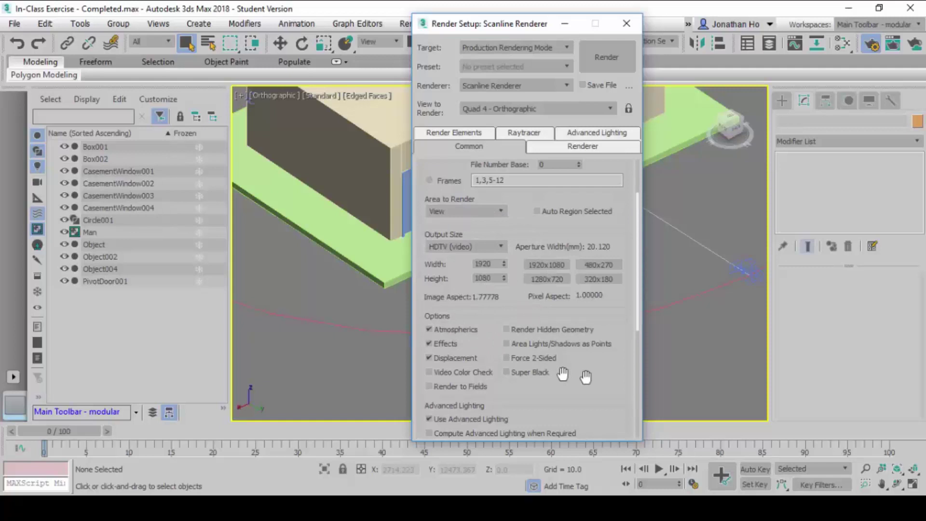
- Start choosing the render output file and browse to Work in SP, AY1920 - SD113YZ - IDC2, 08 - Lesson Notes, Semester 02 Lesson 05
{"action": "left_click_drag", "start_coordinate": [608, 390], "coordinate": [615, 211]}
{"action": "scroll", "coordinate": [602, 217], "scroll_direction": "down", "scroll_amount": 2}
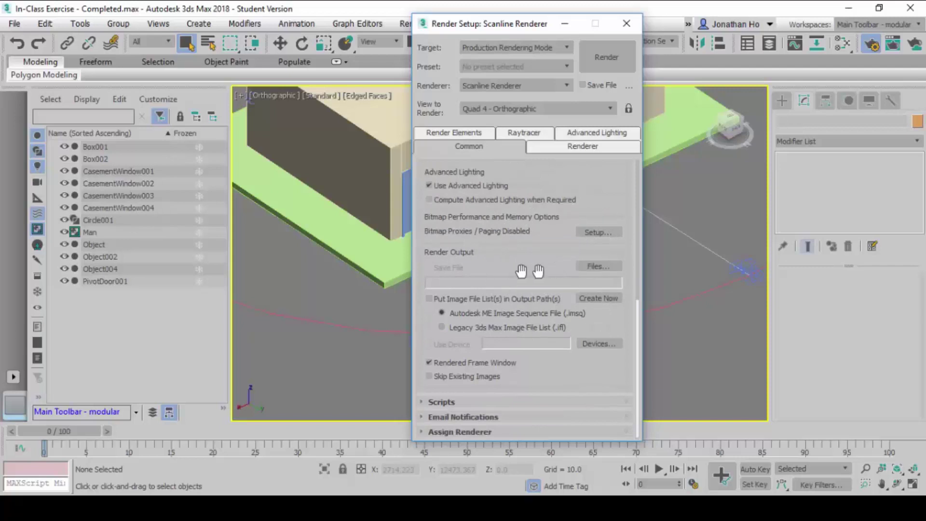
{"action": "left_click", "coordinate": [452, 267]}
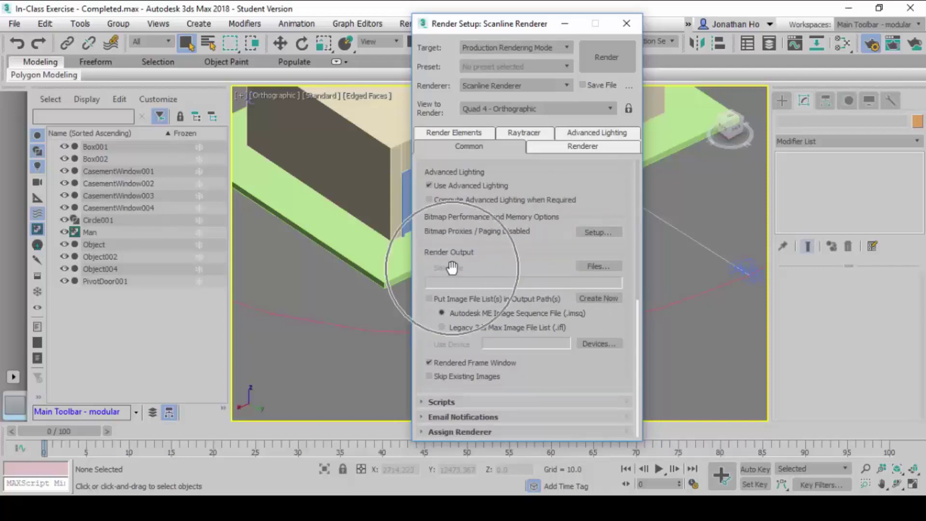
{"action": "left_click", "coordinate": [598, 266]}
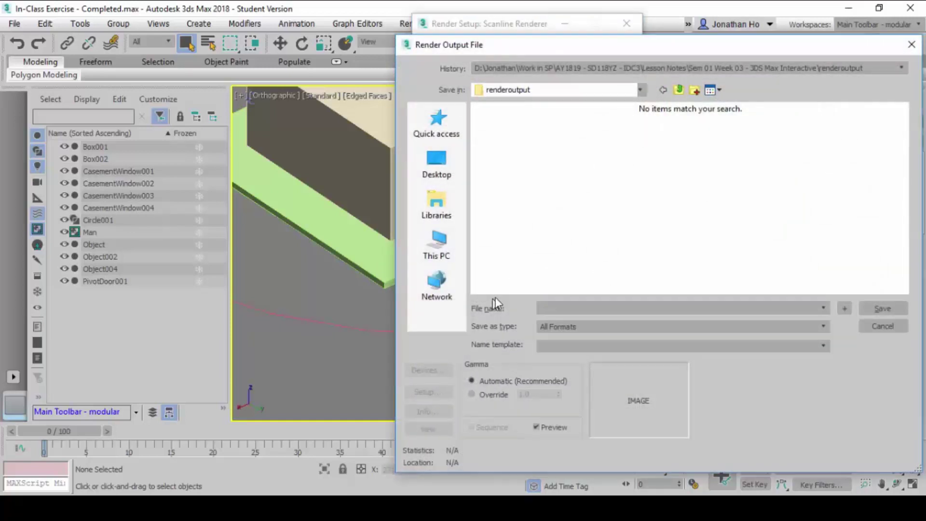
{"action": "left_click_drag", "start_coordinate": [607, 49], "coordinate": [391, 38]}
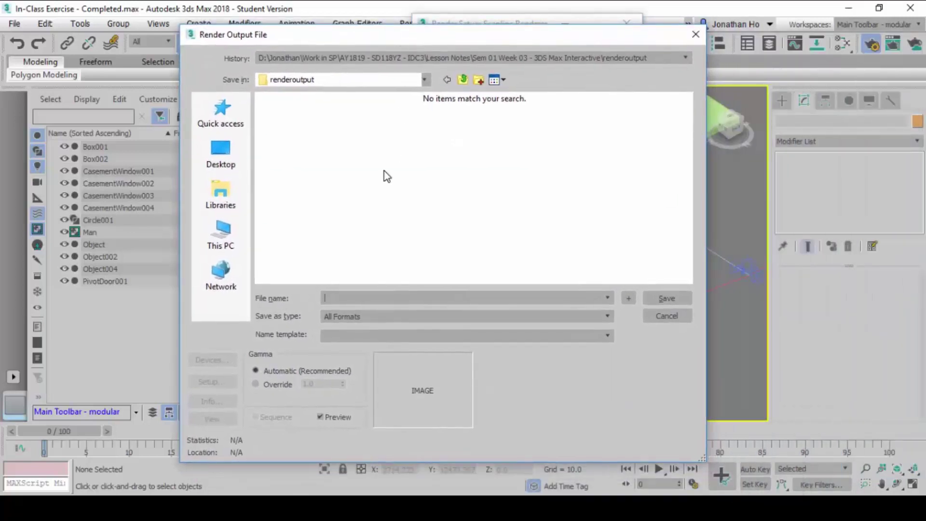
{"action": "left_click", "coordinate": [221, 153]}
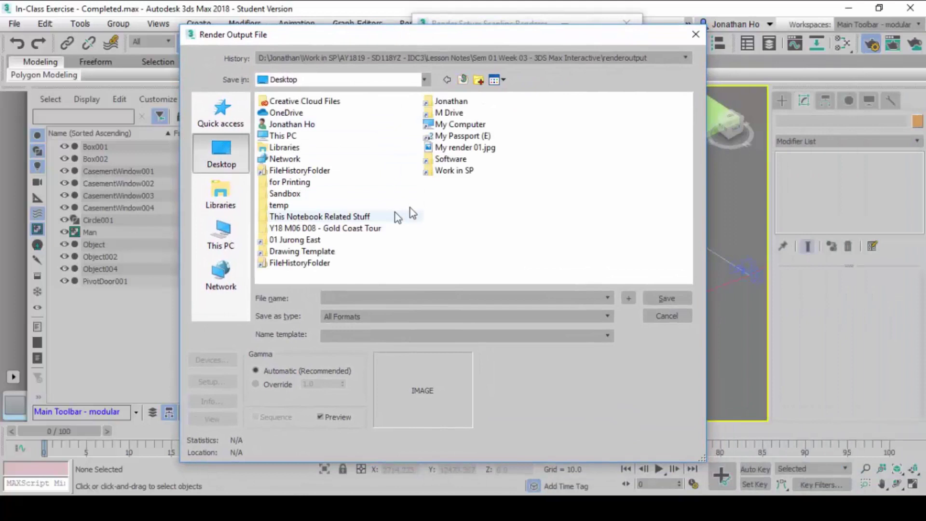
{"action": "double_click", "coordinate": [452, 171]}
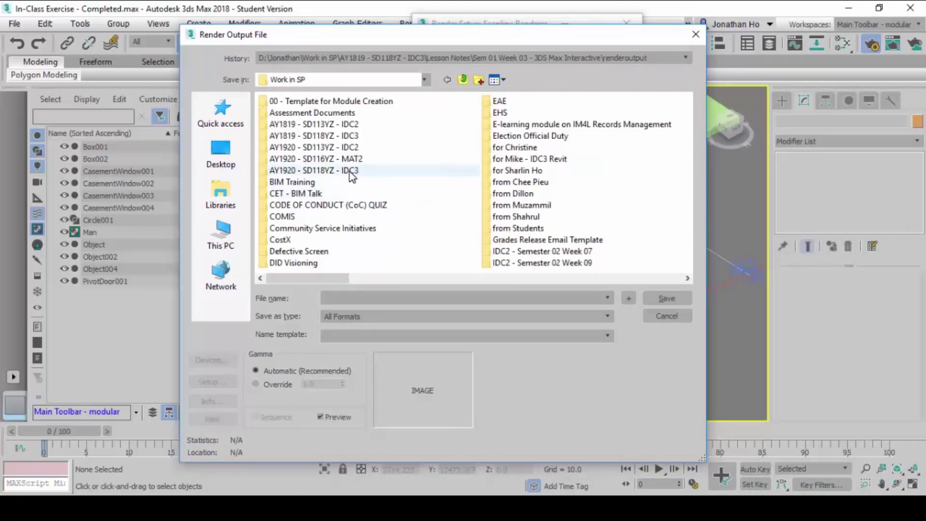
{"action": "double_click", "coordinate": [355, 148]}
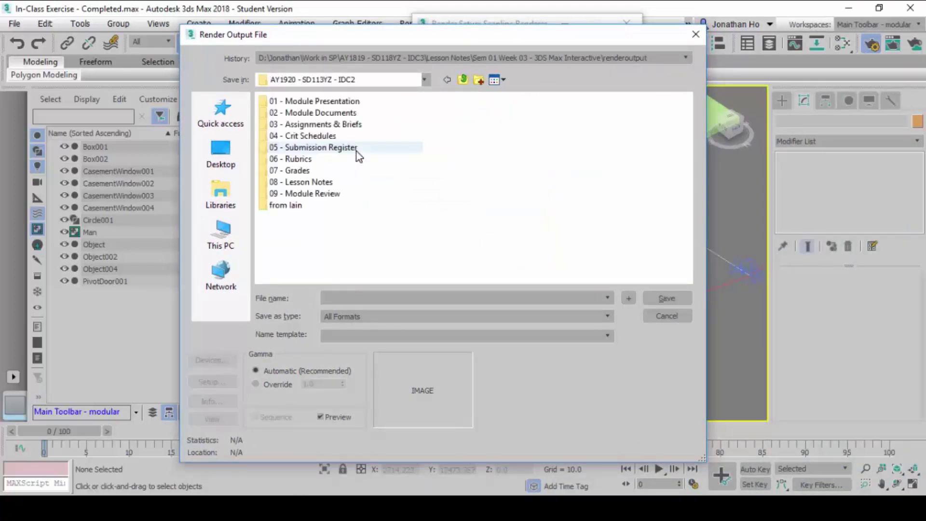
{"action": "double_click", "coordinate": [304, 183]}
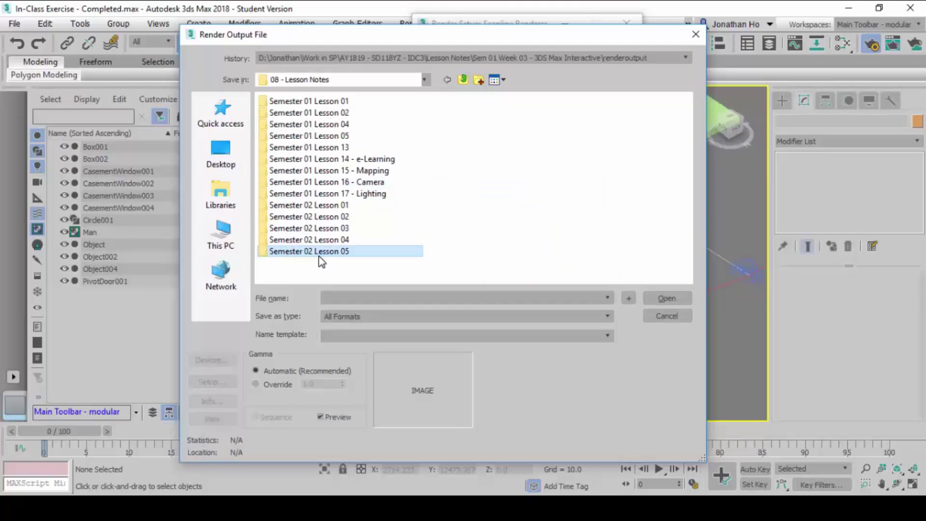
{"action": "left_click", "coordinate": [319, 252]}
{"action": "double_click", "coordinate": [319, 252]}
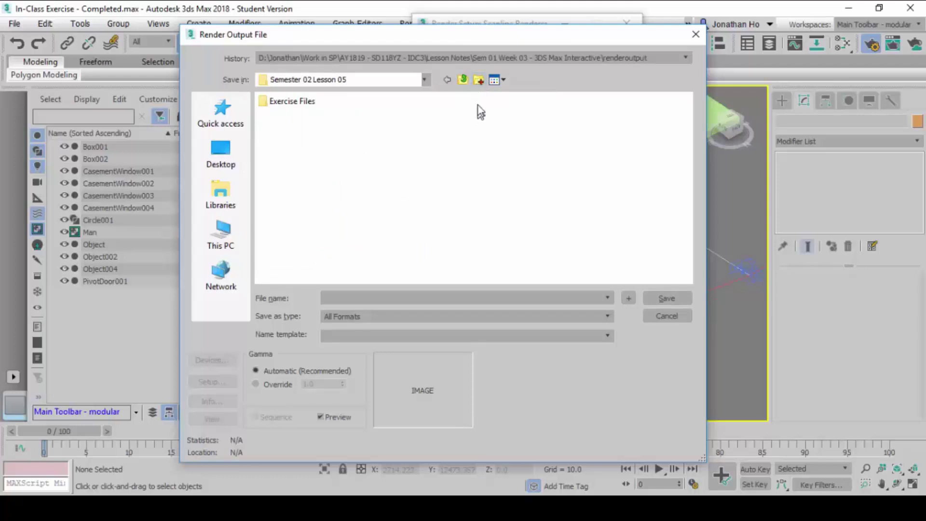
- Create a folder named Human Entering Clip in the Semester 02 Lesson 05 folder and open it
{"action": "left_click", "coordinate": [479, 81]}
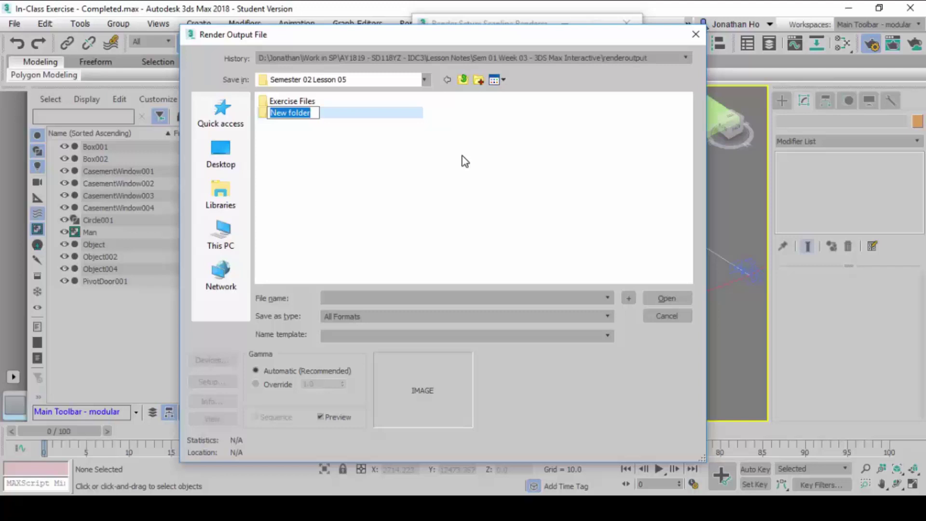
{"action": "type", "text": "Wi"}
{"action": "key", "text": "BackSpace"}
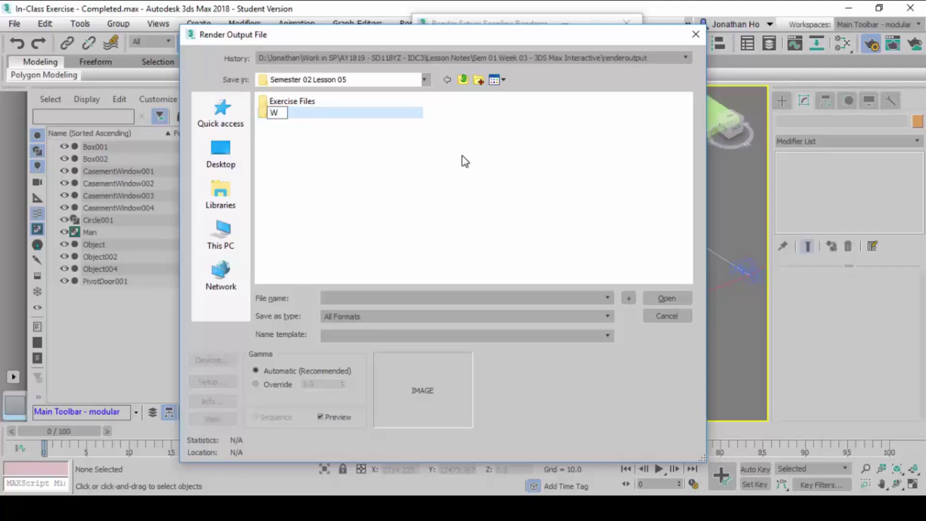
{"action": "key", "text": "BackSpace"}
{"action": "type", "text": "Human Entering "}
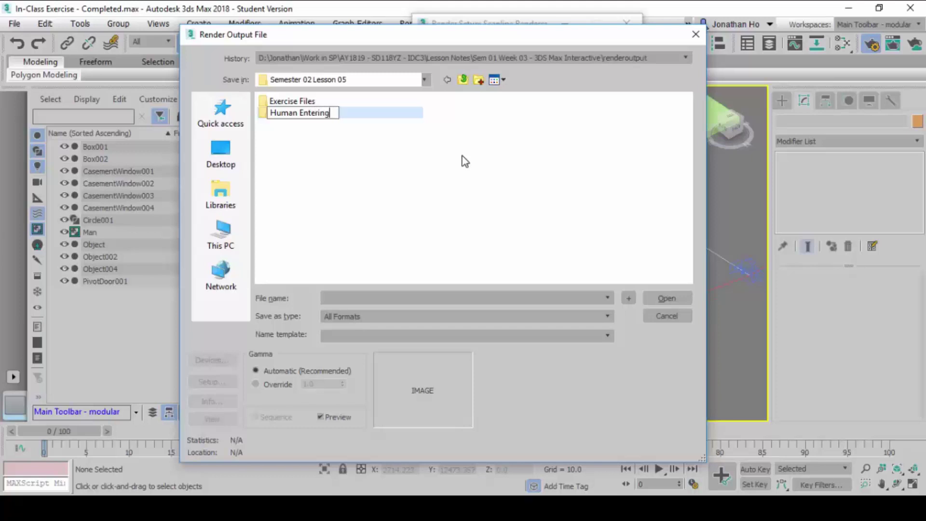
{"action": "type", "text": "Clip"}
{"action": "key", "text": "Return"}
{"action": "key", "text": "Return"}
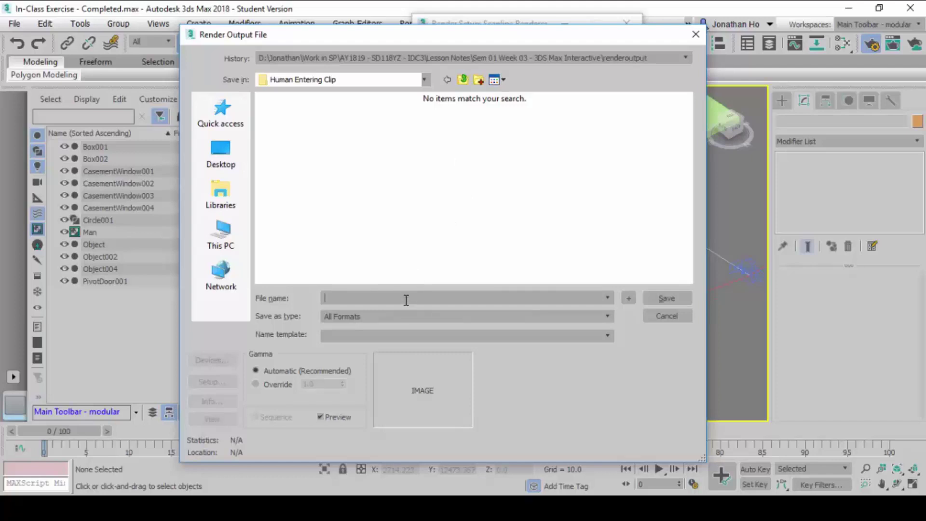
- Save the render output as HM01 in JPEG format with the image quality at 100
{"action": "type", "text": "HM01"}
{"action": "left_click", "coordinate": [588, 316]}
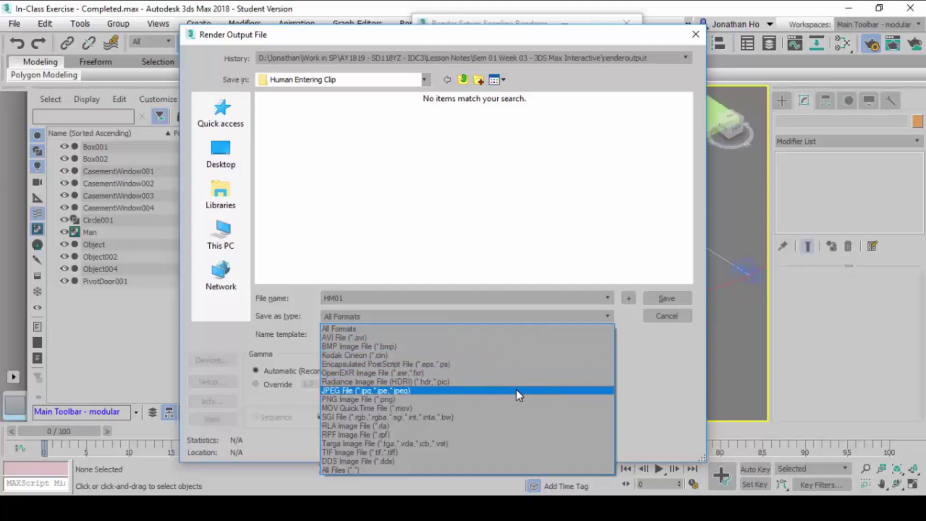
{"action": "left_click", "coordinate": [517, 391]}
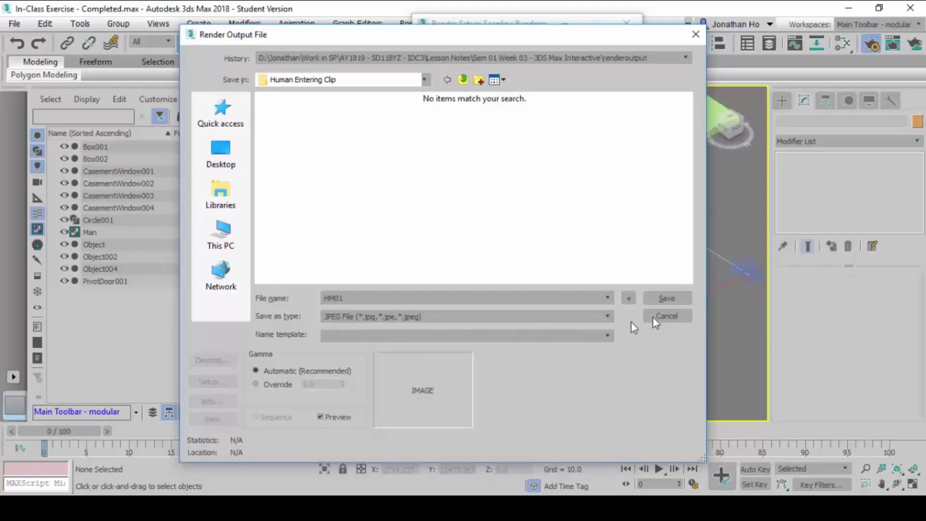
{"action": "left_click", "coordinate": [683, 296]}
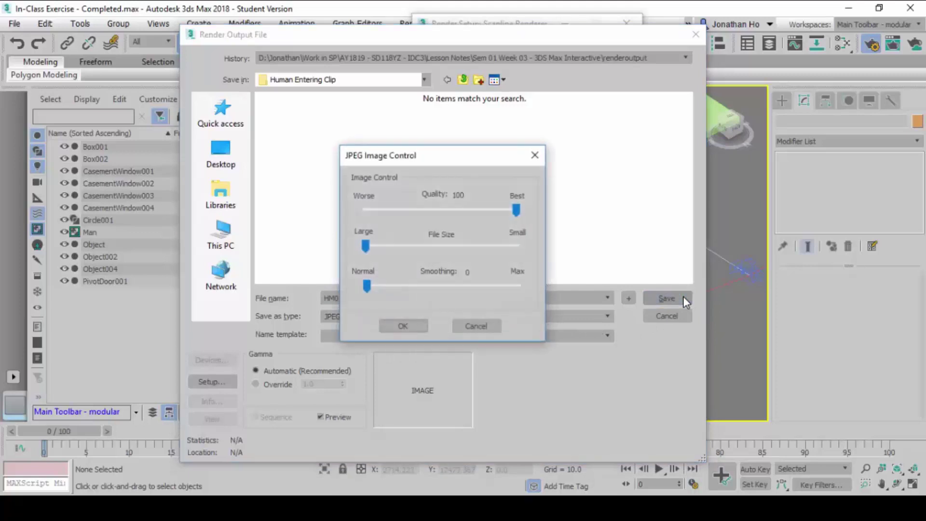
{"action": "left_click_drag", "start_coordinate": [515, 210], "coordinate": [525, 210]}
{"action": "left_click", "coordinate": [408, 326]}
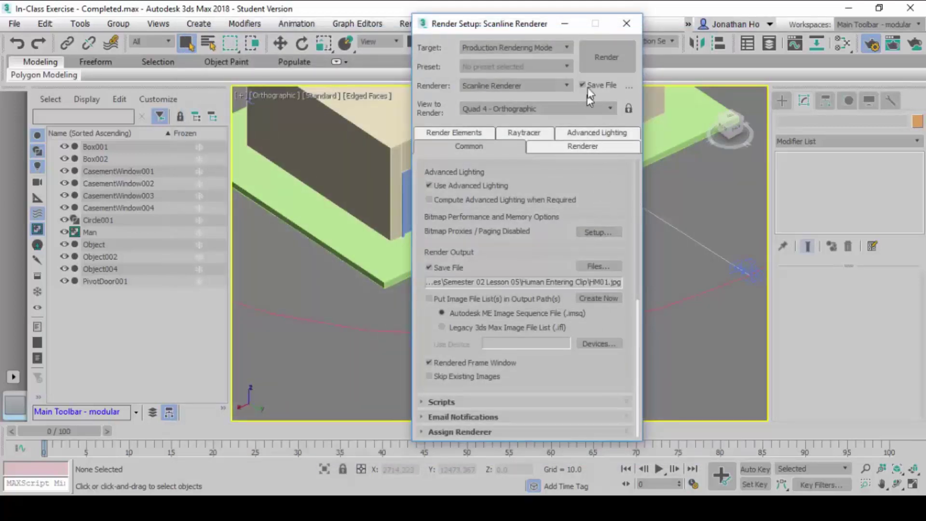
- Start rendering the animation frames from the orthographic view
{"action": "left_click", "coordinate": [604, 58]}
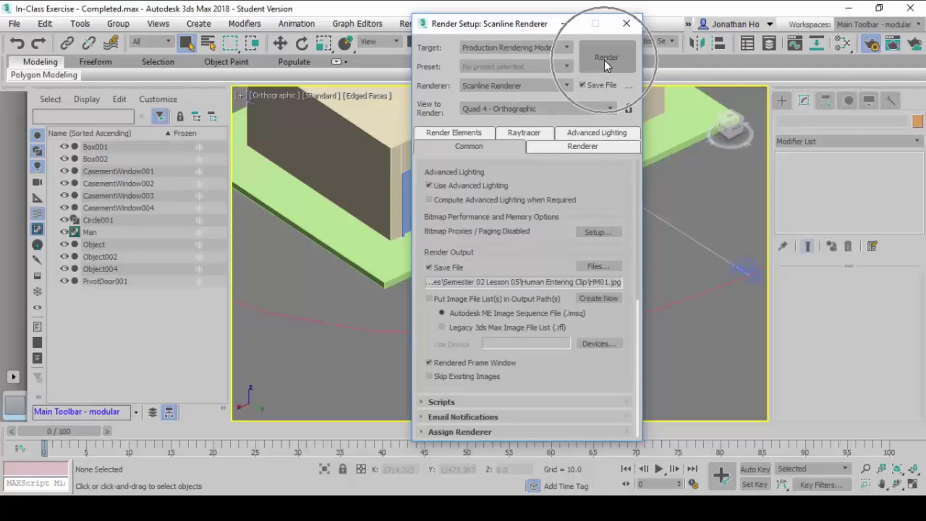
{"action": "left_click", "coordinate": [605, 59]}
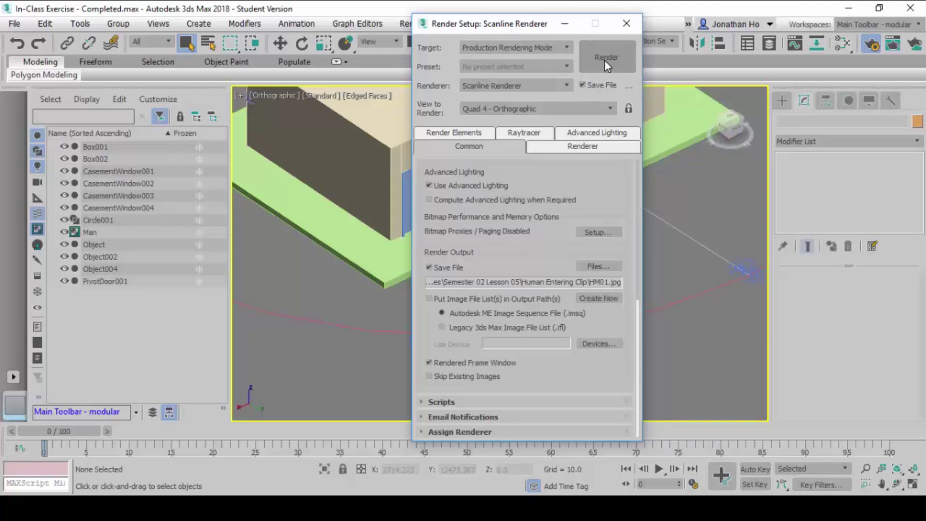
{"action": "left_click", "coordinate": [606, 61]}
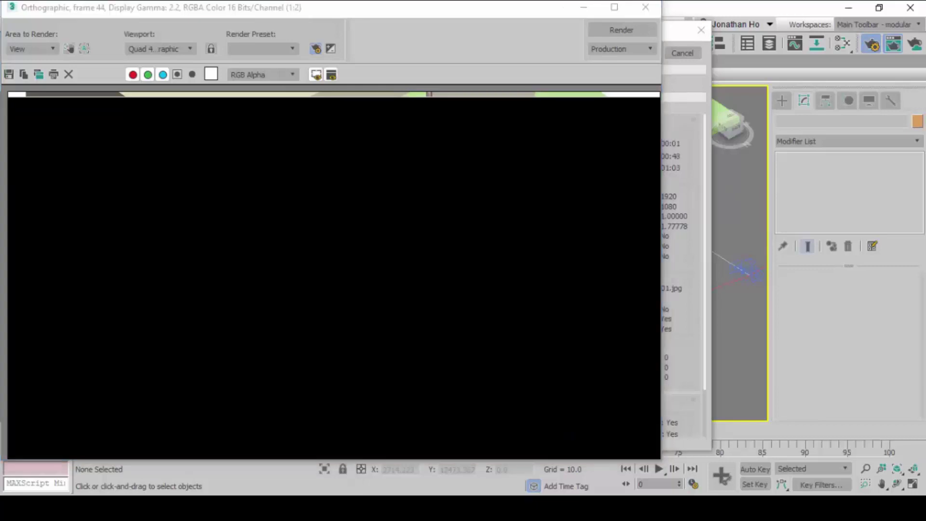
- Switch to File Explorer and open the Human Entering Clip folder under AY1920 - SD113YZ - IDC2, 08 - Lesson Notes, Semester 02 Lesson 05
{"action": "left_click", "coordinate": [378, 471]}
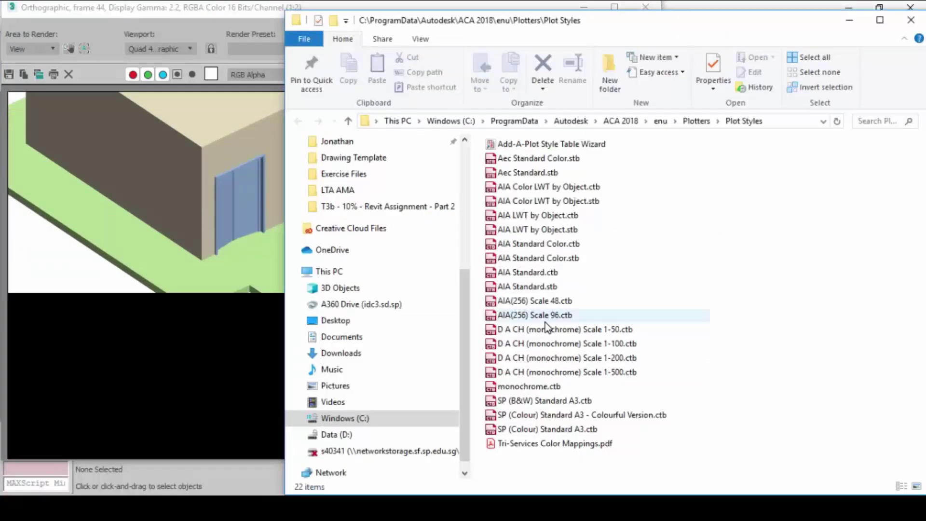
{"action": "scroll", "coordinate": [438, 244], "scroll_direction": "up", "scroll_amount": 3}
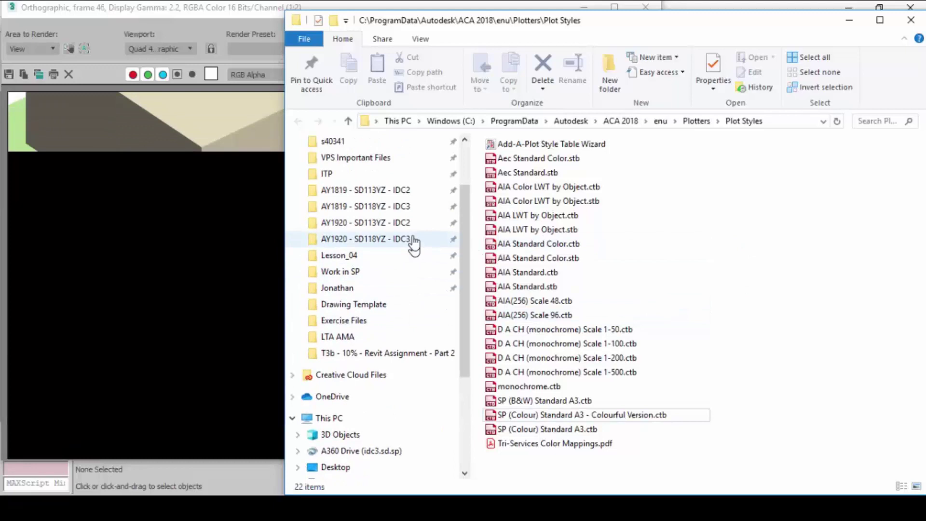
{"action": "left_click", "coordinate": [414, 224]}
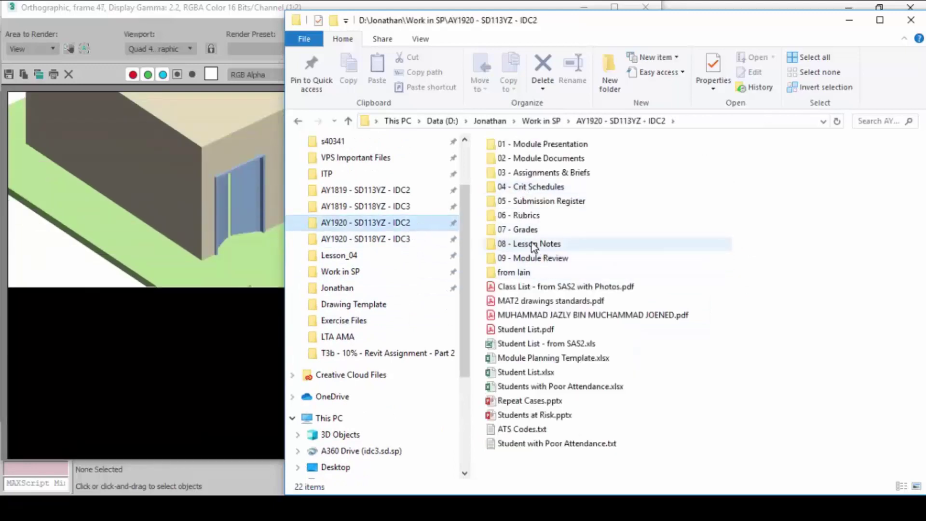
{"action": "double_click", "coordinate": [530, 244]}
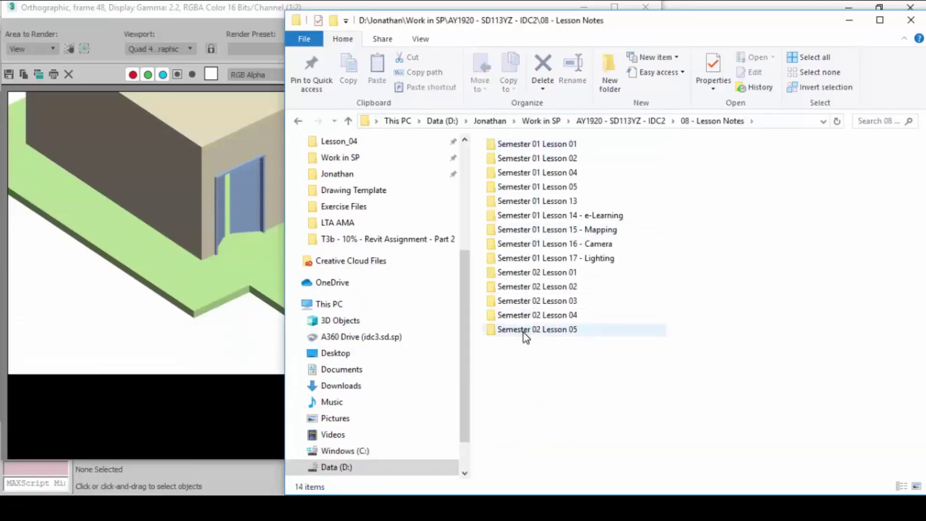
{"action": "left_click", "coordinate": [524, 330]}
{"action": "left_click", "coordinate": [531, 161]}
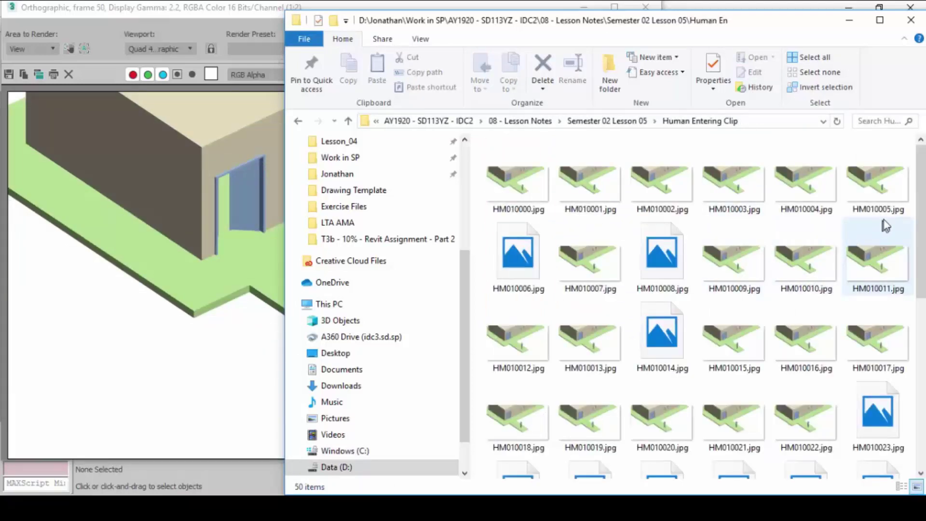
- Display the rendered frame files in the Human Entering Clip folder as a list
{"action": "right_click", "coordinate": [910, 230]}
{"action": "mouse_move", "coordinate": [796, 237]}
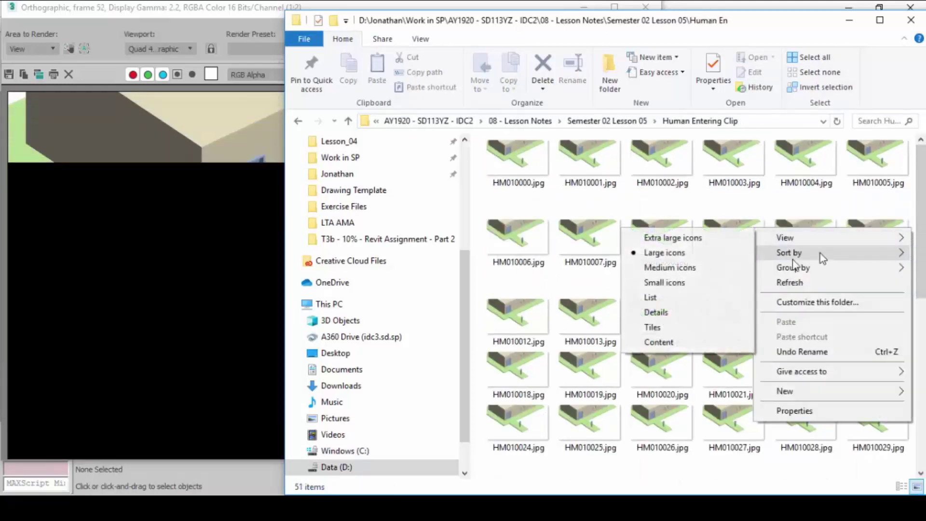
{"action": "left_click", "coordinate": [716, 300]}
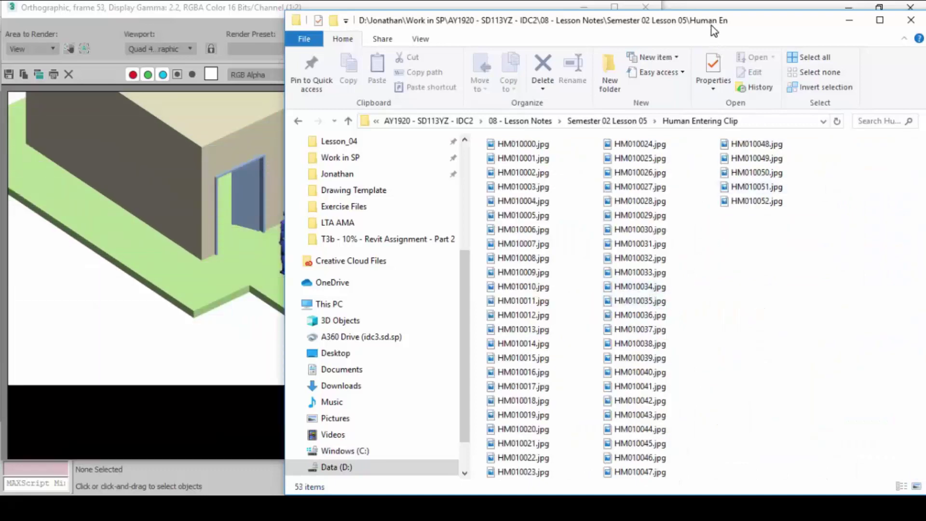
- Reposition the File Explorer window, check the newest rendered frames in the Human Entering Clip folder, and return to the rendered frame window
{"action": "left_click_drag", "start_coordinate": [711, 26], "coordinate": [669, 23]}
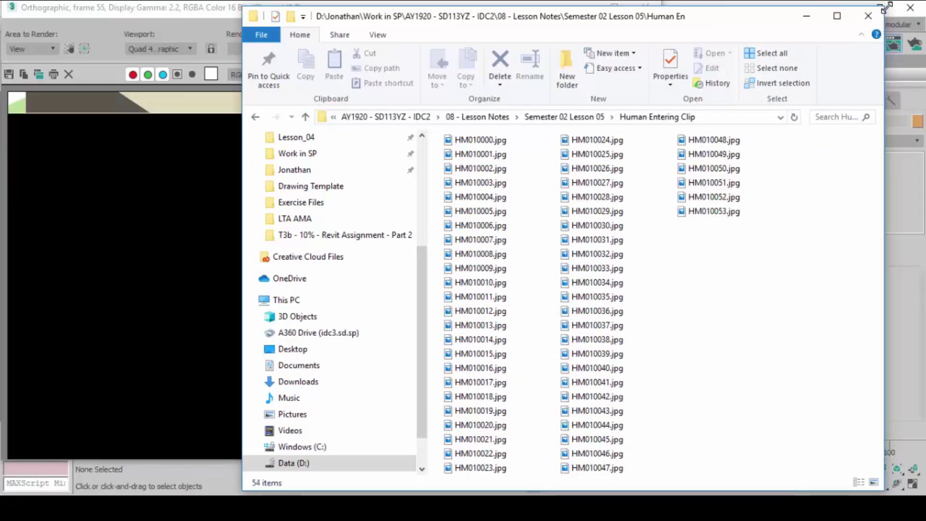
{"action": "left_click_drag", "start_coordinate": [530, 17], "coordinate": [529, 68]}
{"action": "scroll", "coordinate": [738, 317], "scroll_direction": "right", "scroll_amount": 3}
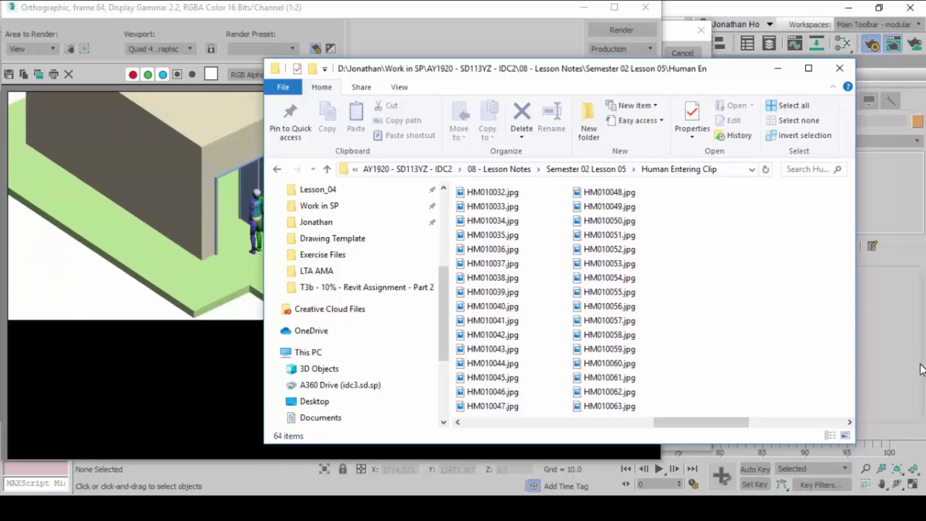
{"action": "left_click", "coordinate": [503, 13]}
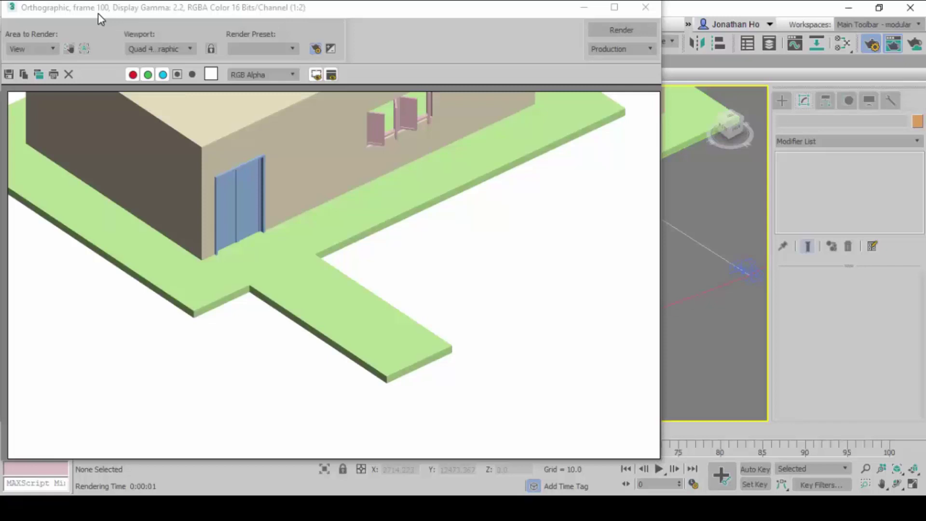
- Check the last rendered files in the Human Entering Clip folder and close the rendered frame window
{"action": "key", "text": "alt+Tab"}
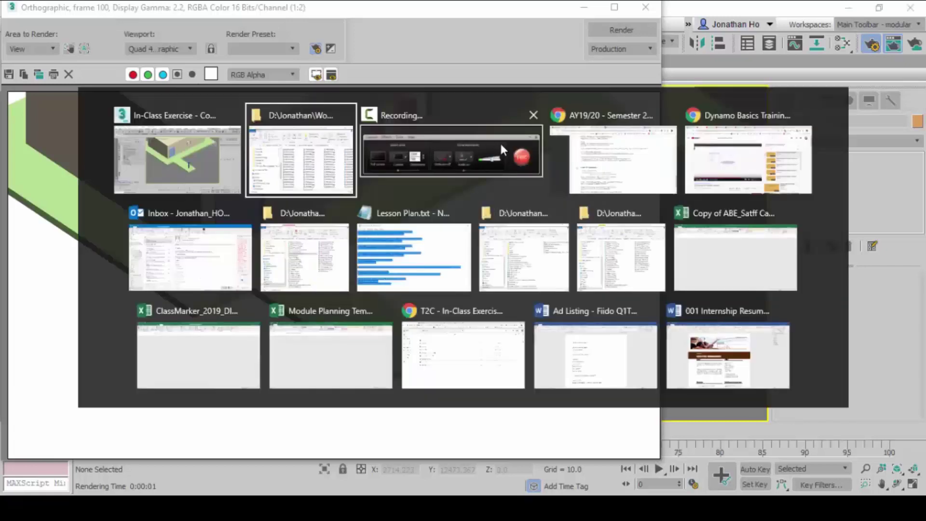
{"action": "scroll", "coordinate": [627, 323], "scroll_direction": "down", "scroll_amount": 3}
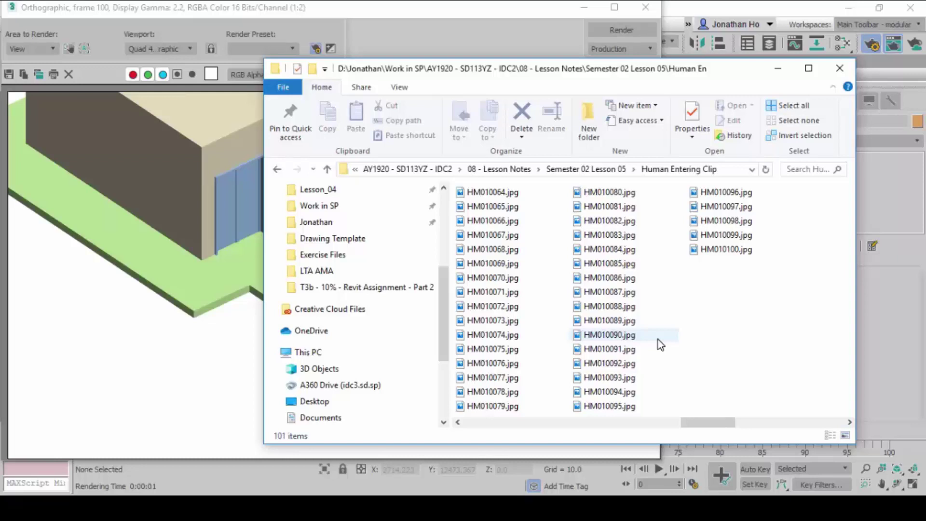
{"action": "left_click", "coordinate": [913, 337]}
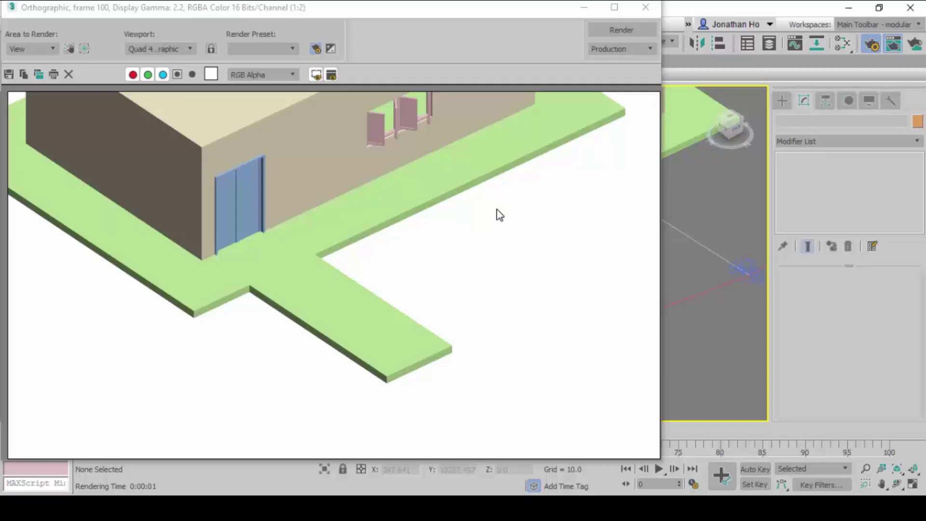
{"action": "left_click", "coordinate": [647, 14]}
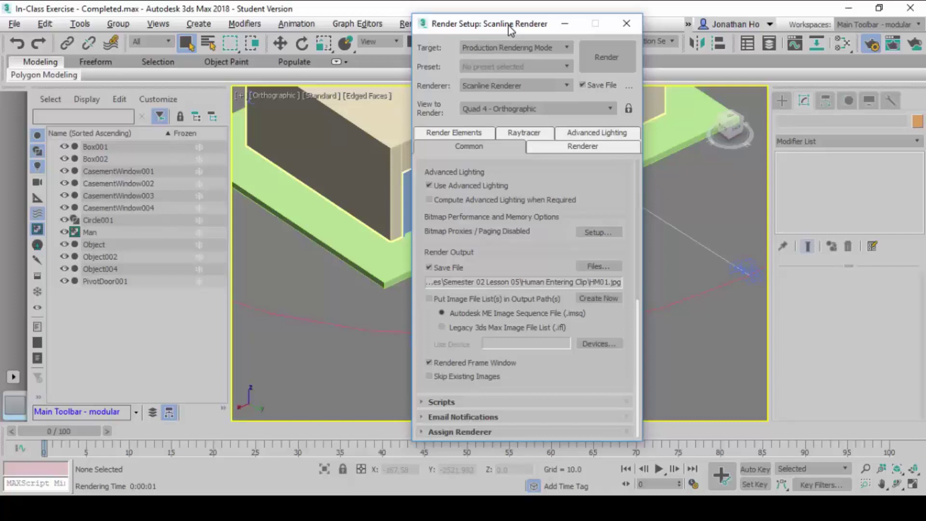
- Pick out HM010083.jpg in the clip folder and set the start of the render range to frame 83 in Render Setup
{"action": "key", "text": "alt+Tab"}
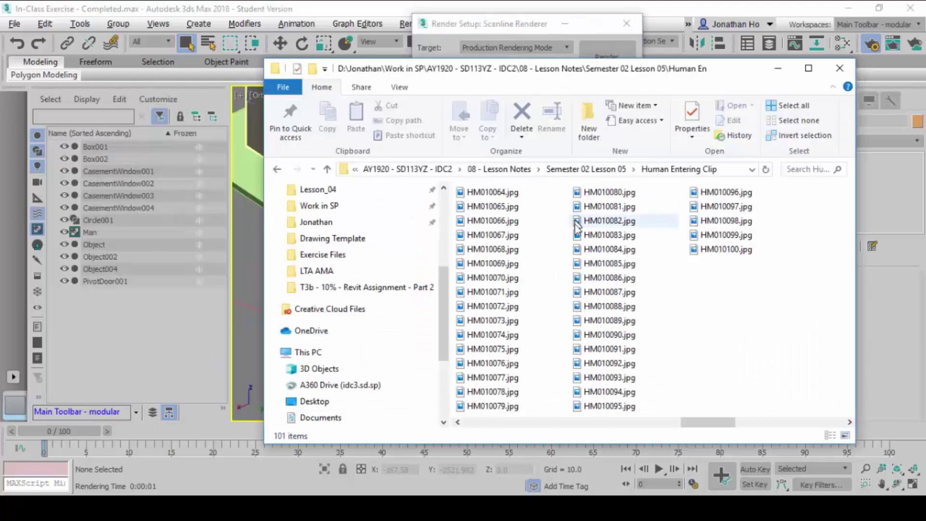
{"action": "left_click", "coordinate": [610, 235]}
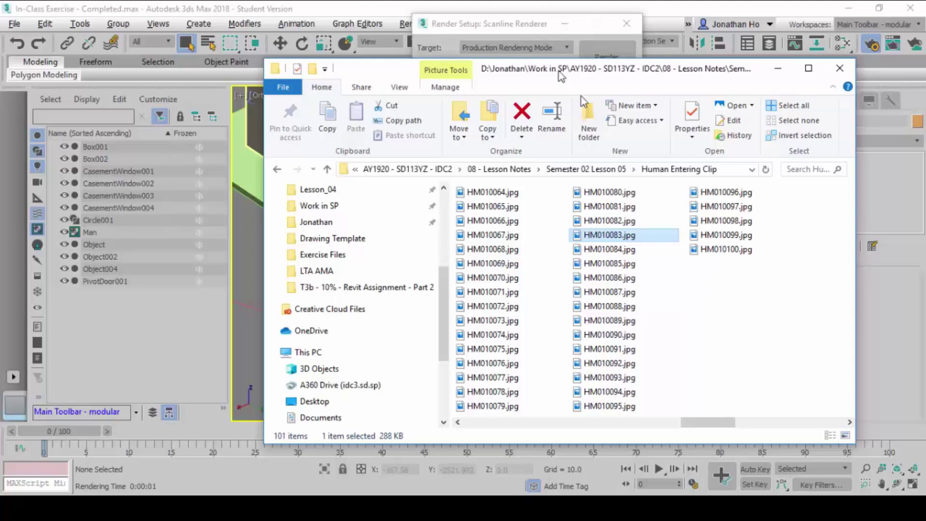
{"action": "left_click", "coordinate": [511, 47]}
{"action": "scroll", "coordinate": [465, 225], "scroll_direction": "up", "scroll_amount": 10}
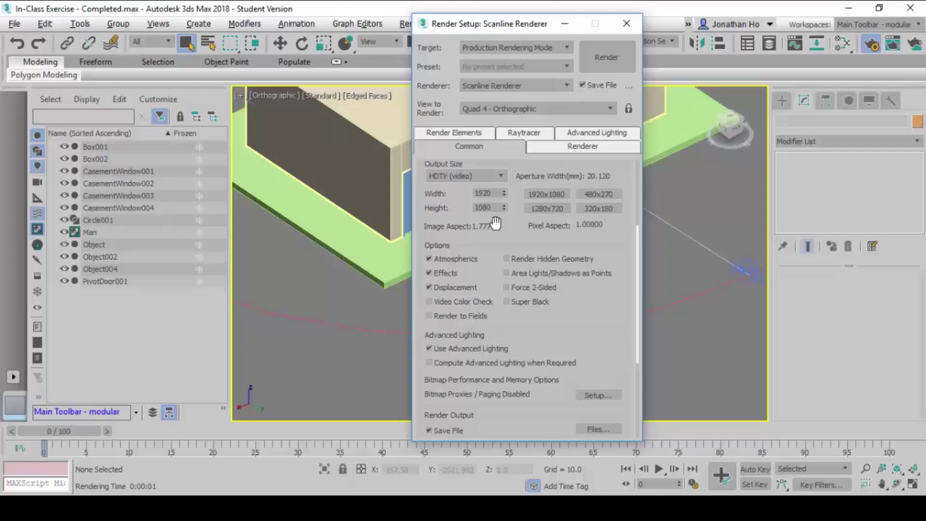
{"action": "left_click", "coordinate": [488, 222]}
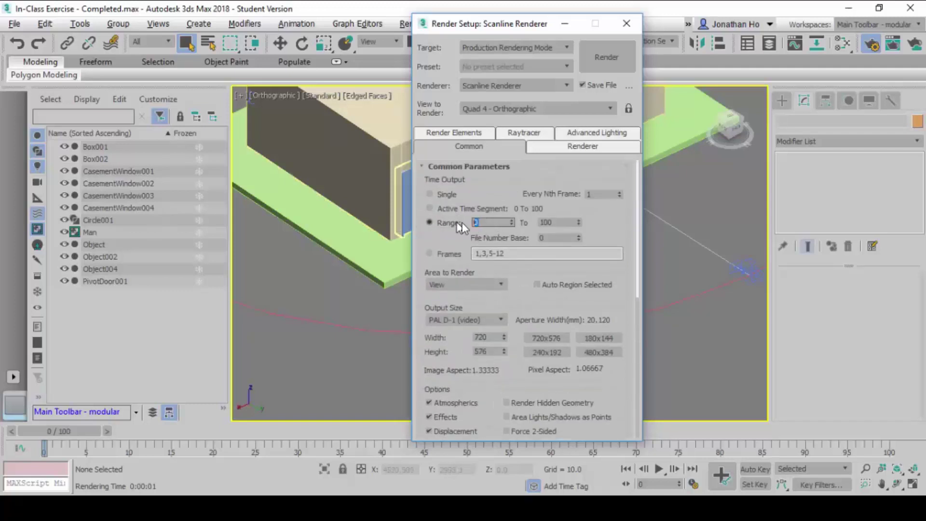
{"action": "double_click", "coordinate": [489, 223]}
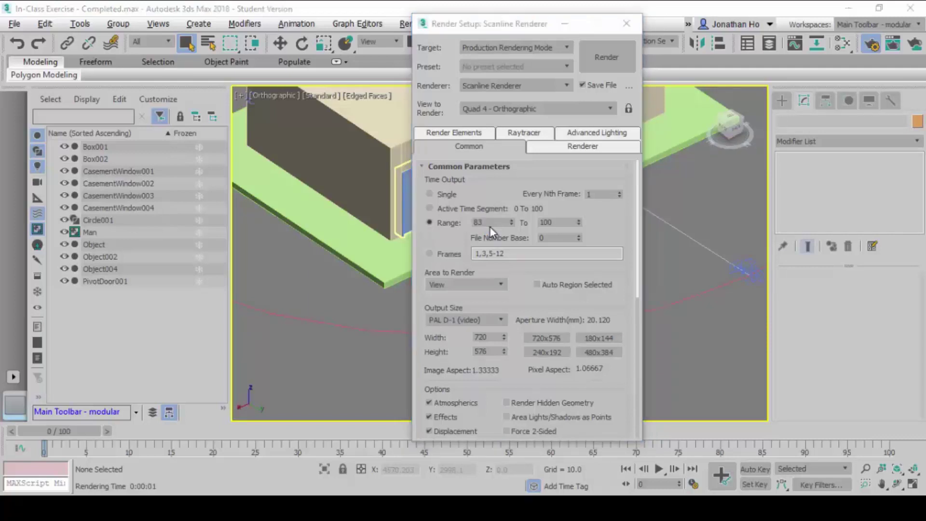
- Switch to File Explorer and open the first rendered frame, HM010000.jpg, in the Photos viewer
{"action": "key", "text": "alt+Tab"}
{"action": "left_click", "coordinate": [720, 324]}
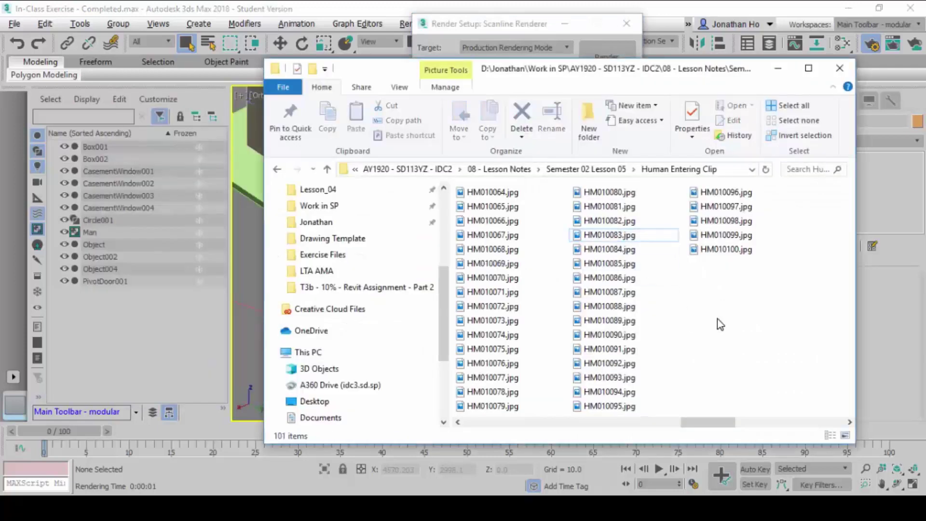
{"action": "scroll", "coordinate": [748, 324], "scroll_direction": "up", "scroll_amount": 5}
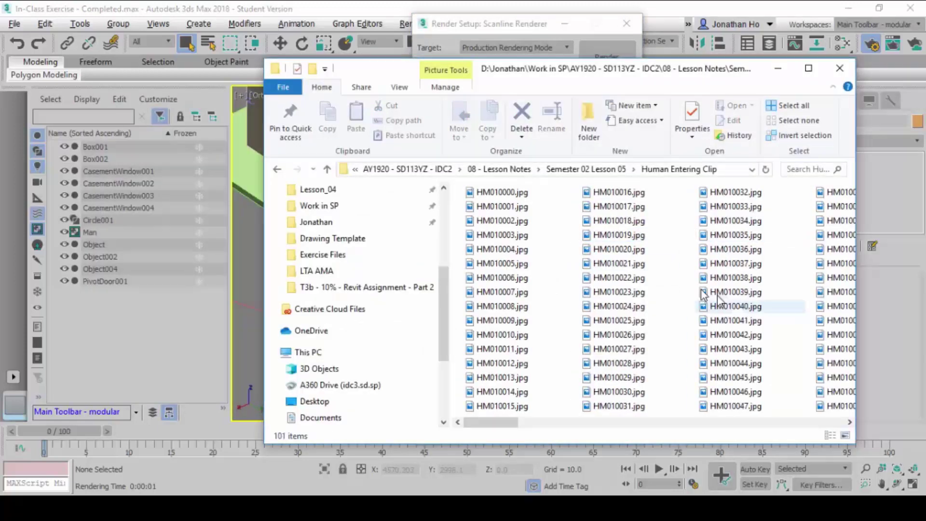
{"action": "double_click", "coordinate": [502, 192]}
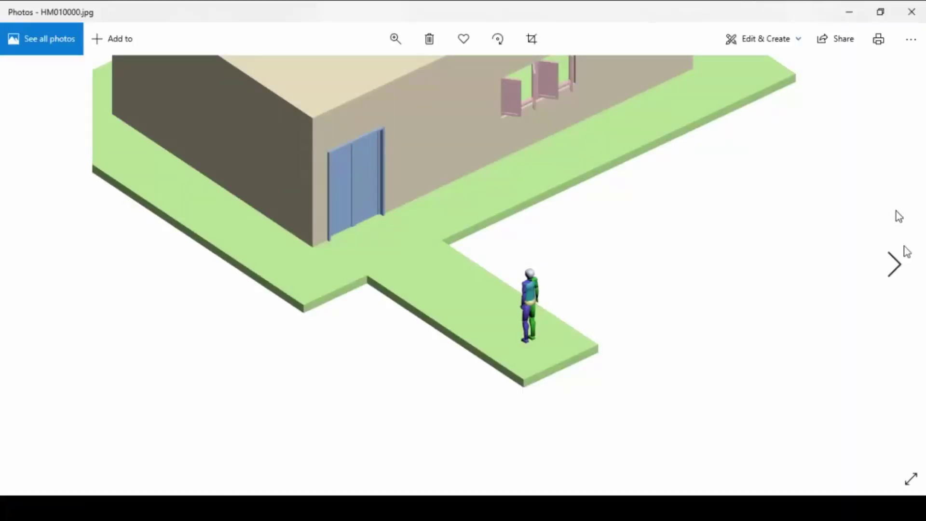
- Flip through the rendered frames from HM010000.jpg to HM010100.jpg in sequence to preview the animation, and close the viewer
{"action": "left_click", "coordinate": [894, 278]}
{"action": "left_click", "coordinate": [894, 278]}
{"action": "left_click", "coordinate": [895, 278]}
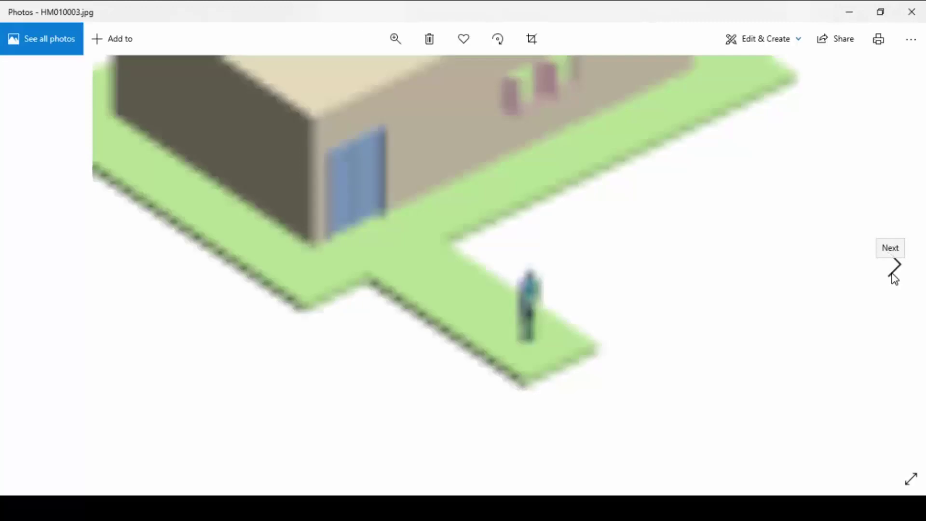
{"action": "left_click", "coordinate": [894, 278]}
{"action": "left_click", "coordinate": [895, 278]}
{"action": "left_click", "coordinate": [894, 278]}
{"action": "left_click", "coordinate": [895, 277]}
{"action": "left_click", "coordinate": [895, 278]}
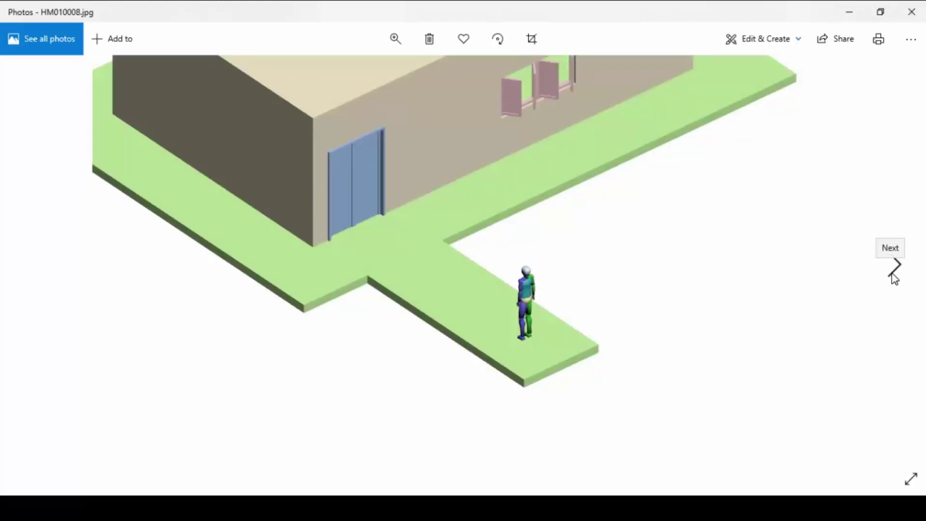
{"action": "left_click", "coordinate": [894, 278]}
{"action": "left_click", "coordinate": [894, 278]}
{"action": "left_click", "coordinate": [894, 277]}
{"action": "left_click", "coordinate": [894, 278]}
{"action": "left_click", "coordinate": [895, 278]}
{"action": "left_click", "coordinate": [894, 278]}
{"action": "left_click", "coordinate": [894, 278]}
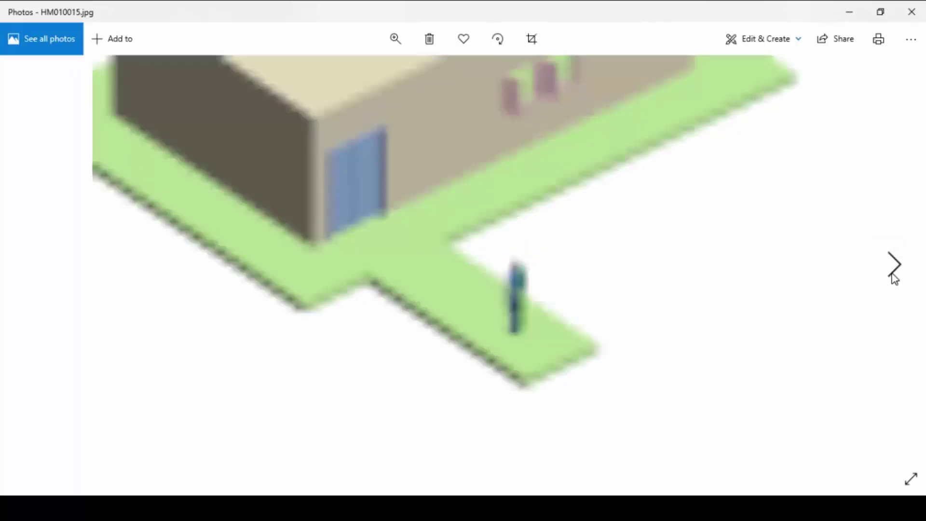
{"action": "left_click", "coordinate": [895, 278]}
{"action": "left_click", "coordinate": [895, 278]}
{"action": "left_click", "coordinate": [895, 277]}
{"action": "left_click", "coordinate": [895, 278]}
{"action": "left_click", "coordinate": [895, 278]}
{"action": "left_click", "coordinate": [895, 278]}
{"action": "left_click", "coordinate": [895, 278]}
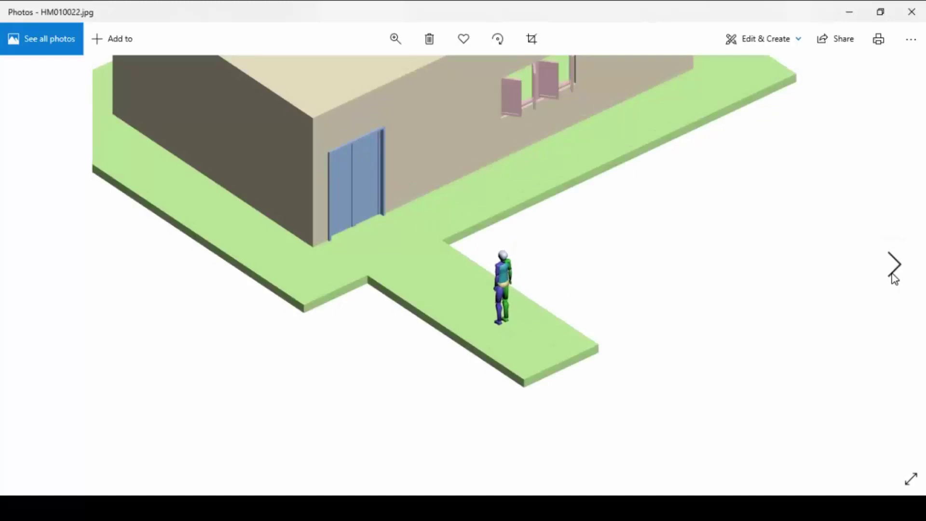
{"action": "left_click", "coordinate": [894, 278]}
{"action": "left_click", "coordinate": [894, 278]}
{"action": "left_click", "coordinate": [894, 278]}
{"action": "left_click", "coordinate": [895, 278]}
{"action": "left_click", "coordinate": [894, 278]}
{"action": "left_click", "coordinate": [894, 277]}
{"action": "left_click", "coordinate": [895, 277]}
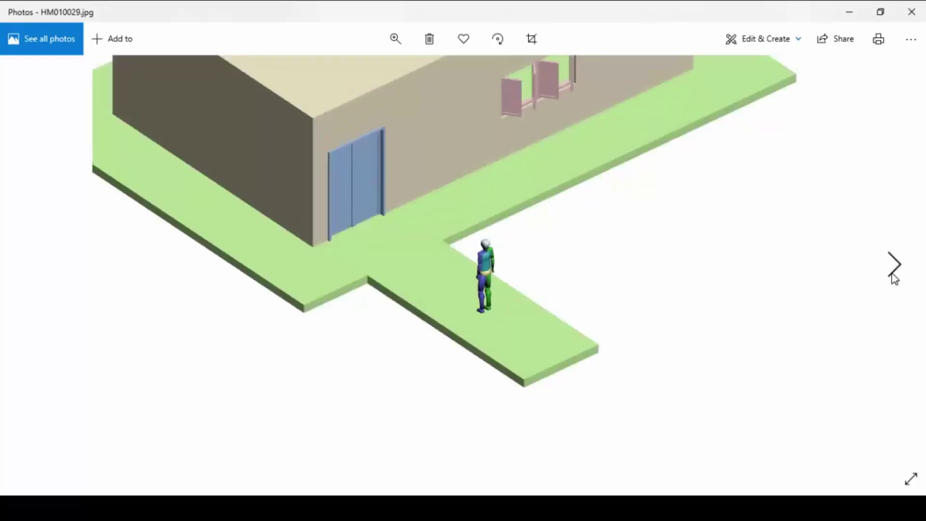
{"action": "left_click", "coordinate": [895, 278]}
{"action": "left_click", "coordinate": [894, 278]}
{"action": "left_click", "coordinate": [894, 278]}
{"action": "left_click", "coordinate": [894, 277]}
{"action": "left_click", "coordinate": [895, 277]}
{"action": "left_click", "coordinate": [894, 278]}
{"action": "left_click", "coordinate": [894, 277]}
{"action": "left_click", "coordinate": [894, 278]}
{"action": "left_click", "coordinate": [895, 278]}
{"action": "left_click", "coordinate": [895, 278]}
{"action": "left_click", "coordinate": [894, 278]}
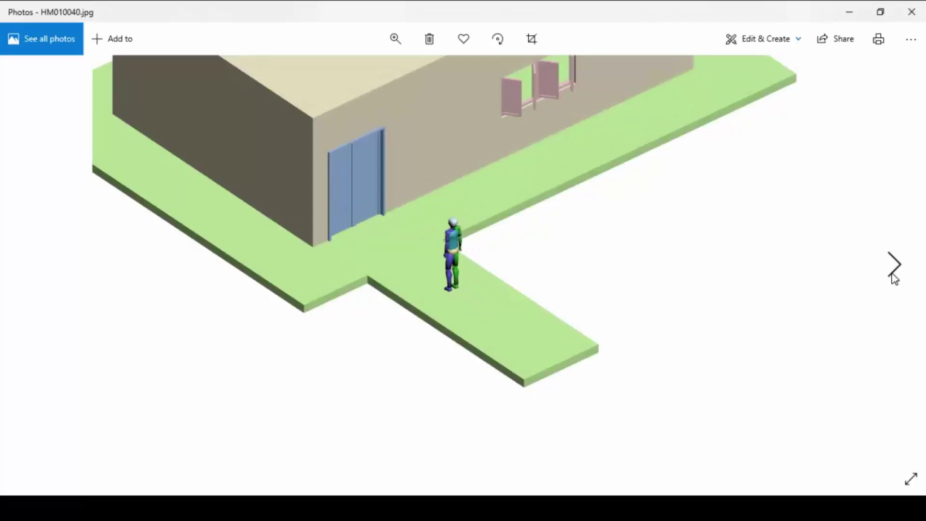
{"action": "left_click", "coordinate": [894, 278]}
{"action": "left_click", "coordinate": [895, 278]}
{"action": "left_click", "coordinate": [894, 278]}
{"action": "left_click", "coordinate": [894, 278]}
{"action": "left_click", "coordinate": [894, 277]}
{"action": "left_click", "coordinate": [895, 278]}
{"action": "left_click", "coordinate": [895, 278]}
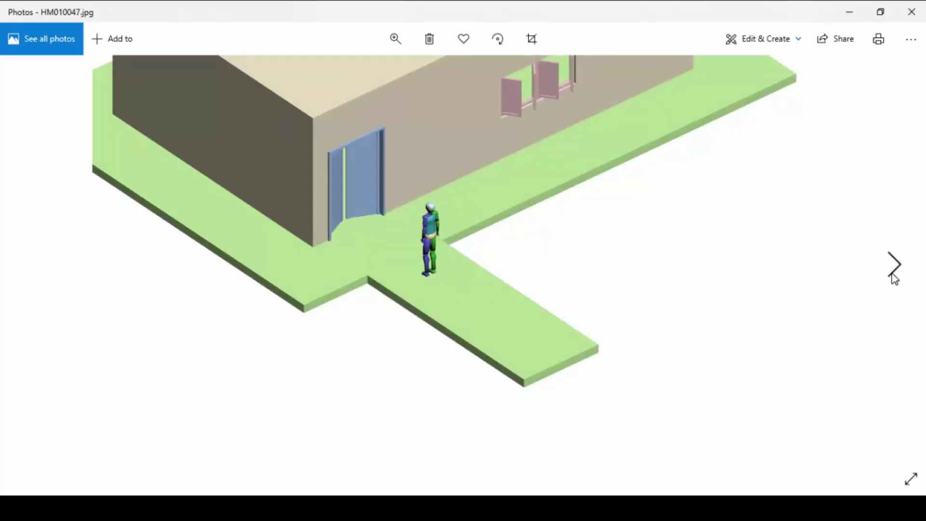
{"action": "left_click", "coordinate": [895, 278]}
{"action": "left_click", "coordinate": [895, 278]}
{"action": "left_click", "coordinate": [894, 278]}
{"action": "left_click", "coordinate": [895, 278]}
{"action": "left_click", "coordinate": [895, 278]}
{"action": "left_click", "coordinate": [895, 278]}
{"action": "left_click", "coordinate": [895, 278]}
{"action": "left_click", "coordinate": [894, 278]}
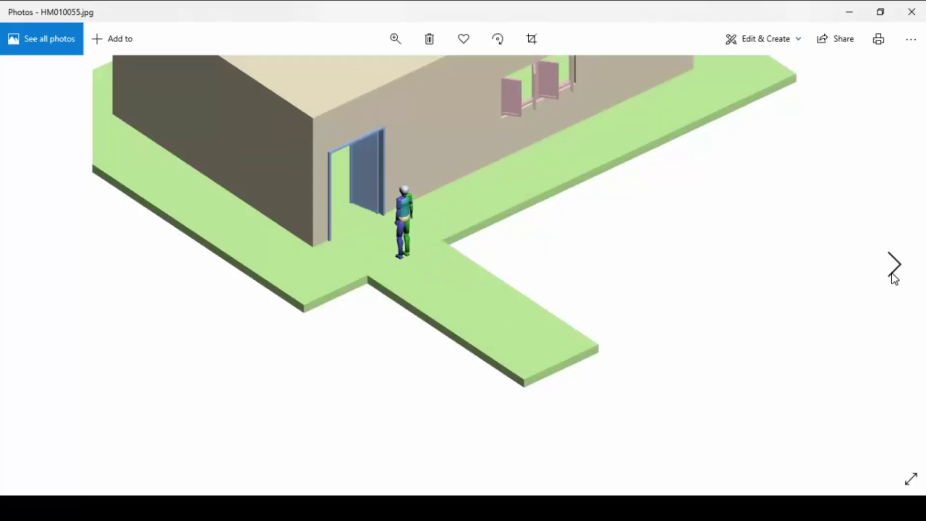
{"action": "left_click", "coordinate": [894, 278]}
{"action": "left_click", "coordinate": [894, 278]}
{"action": "left_click", "coordinate": [894, 278]}
{"action": "left_click", "coordinate": [894, 278]}
{"action": "left_click", "coordinate": [894, 278]}
{"action": "left_click", "coordinate": [894, 278]}
{"action": "left_click", "coordinate": [894, 278]}
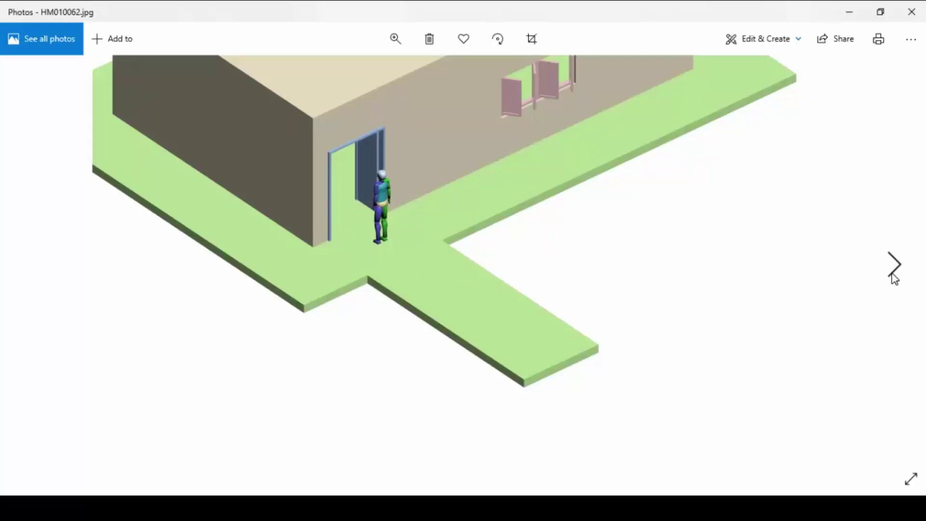
{"action": "left_click", "coordinate": [895, 278]}
{"action": "left_click", "coordinate": [895, 277]}
{"action": "left_click", "coordinate": [894, 278]}
{"action": "left_click", "coordinate": [895, 277]}
{"action": "left_click", "coordinate": [894, 277]}
{"action": "left_click", "coordinate": [894, 278]}
{"action": "left_click", "coordinate": [894, 277]}
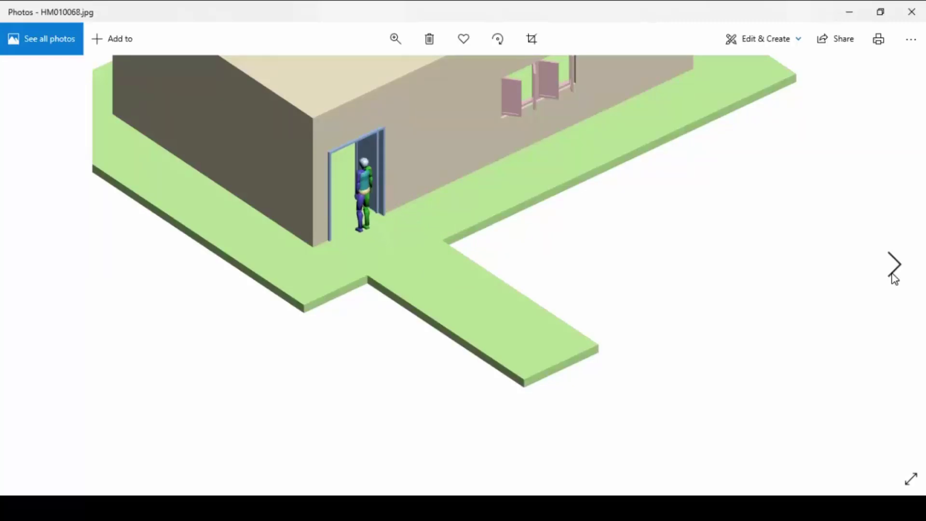
{"action": "left_click", "coordinate": [895, 278]}
{"action": "left_click", "coordinate": [894, 278]}
{"action": "left_click", "coordinate": [894, 278]}
{"action": "left_click", "coordinate": [894, 278]}
{"action": "left_click", "coordinate": [894, 278]}
{"action": "left_click", "coordinate": [895, 278]}
{"action": "left_click", "coordinate": [895, 278]}
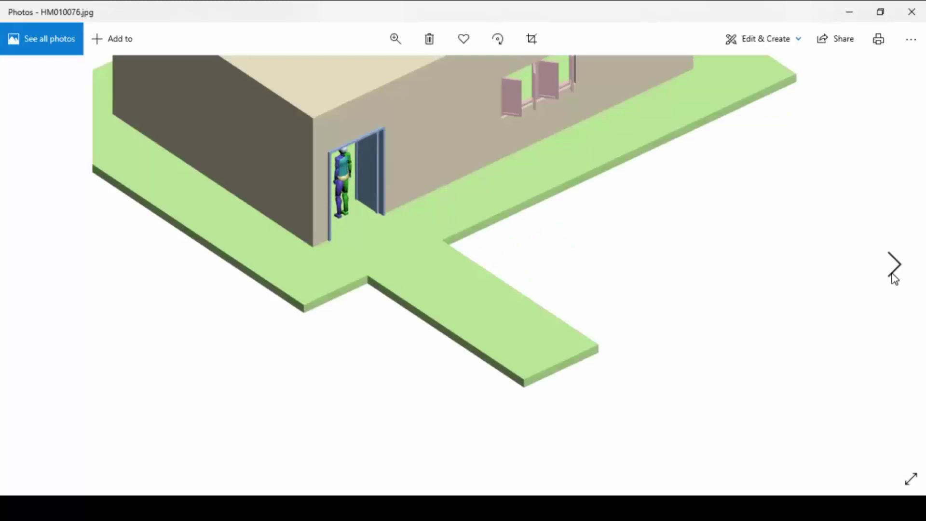
{"action": "left_click", "coordinate": [895, 277]}
{"action": "left_click", "coordinate": [895, 278]}
{"action": "left_click", "coordinate": [894, 278]}
{"action": "left_click", "coordinate": [894, 278]}
{"action": "left_click", "coordinate": [894, 278]}
{"action": "left_click", "coordinate": [894, 277]}
{"action": "left_click", "coordinate": [895, 277]}
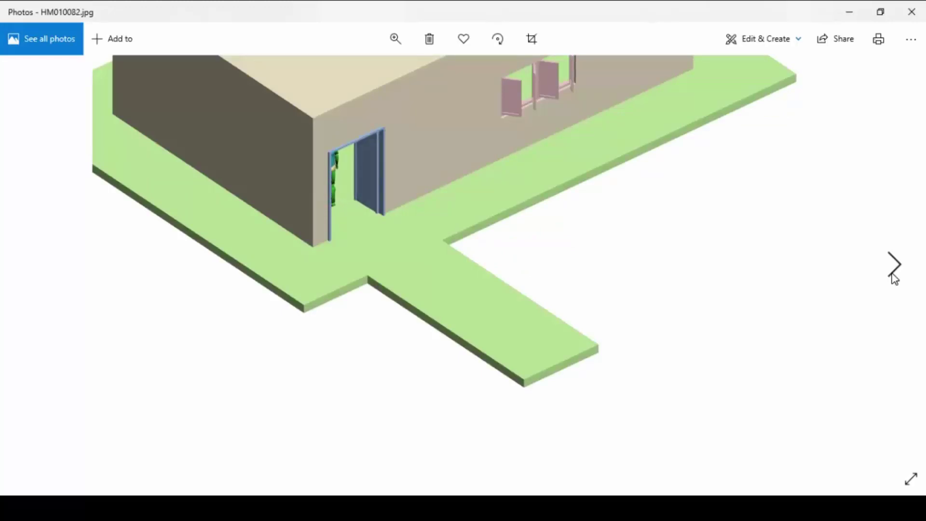
{"action": "left_click", "coordinate": [895, 278]}
{"action": "left_click", "coordinate": [895, 277]}
{"action": "left_click", "coordinate": [895, 278]}
{"action": "left_click", "coordinate": [894, 277]}
{"action": "left_click", "coordinate": [894, 278]}
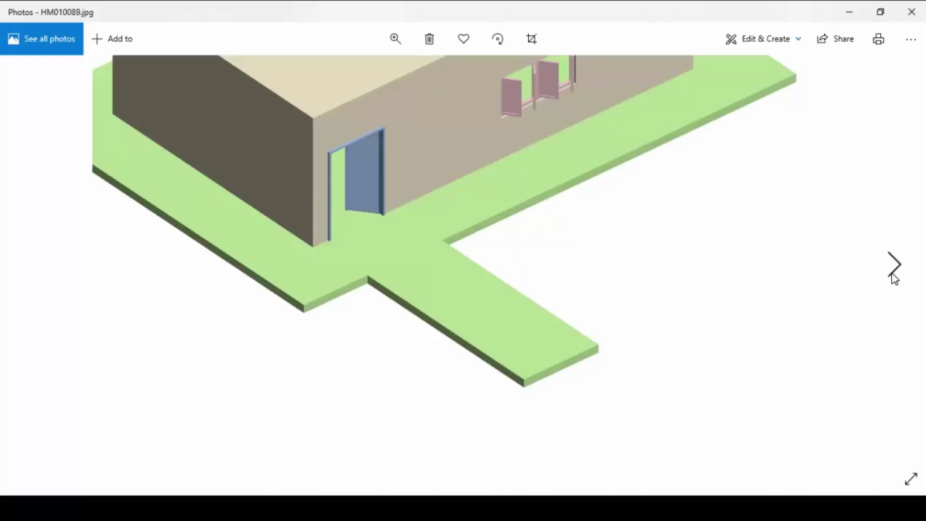
{"action": "left_click", "coordinate": [894, 278]}
{"action": "left_click", "coordinate": [894, 278]}
{"action": "left_click", "coordinate": [895, 278]}
{"action": "left_click", "coordinate": [894, 277]}
{"action": "left_click", "coordinate": [894, 277]}
{"action": "left_click", "coordinate": [894, 278]}
{"action": "left_click", "coordinate": [895, 278]}
{"action": "left_click", "coordinate": [894, 278]}
{"action": "left_click", "coordinate": [895, 278]}
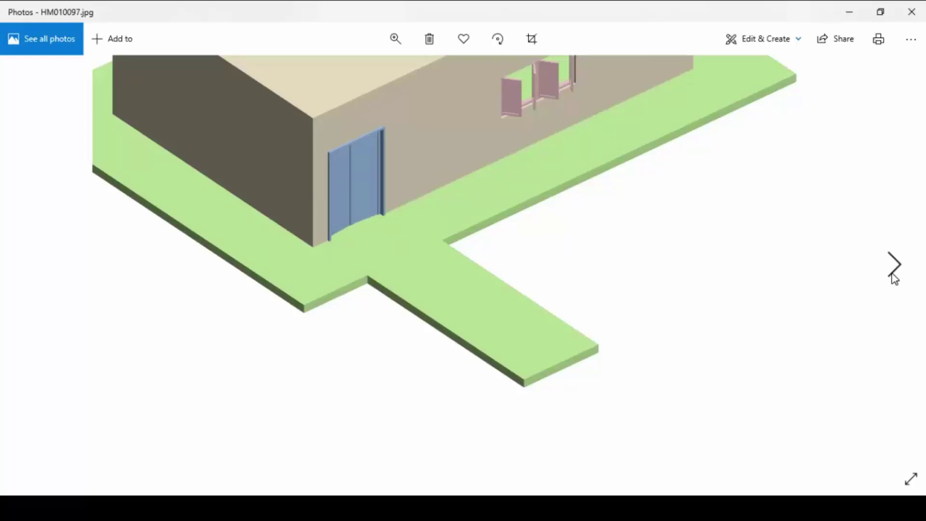
{"action": "left_click", "coordinate": [894, 278]}
{"action": "left_click", "coordinate": [895, 278]}
{"action": "left_click", "coordinate": [894, 278]}
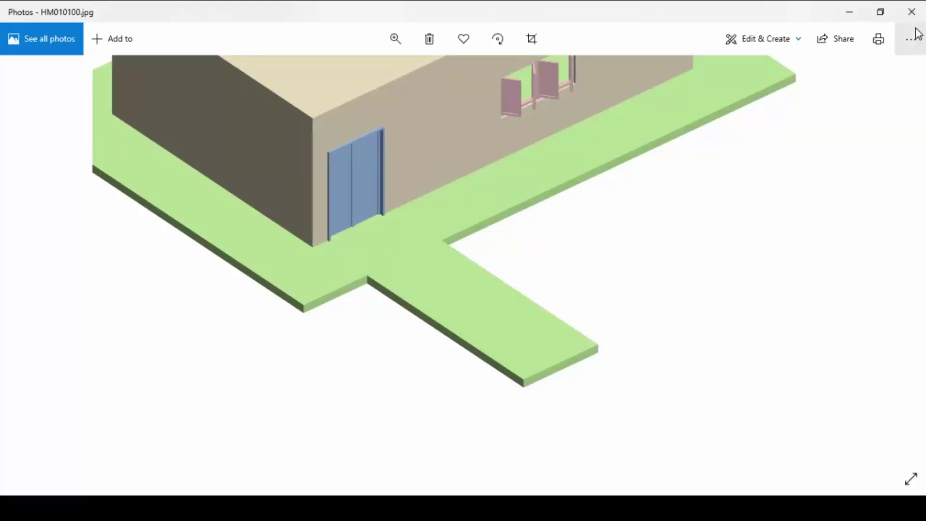
{"action": "left_click", "coordinate": [912, 13]}
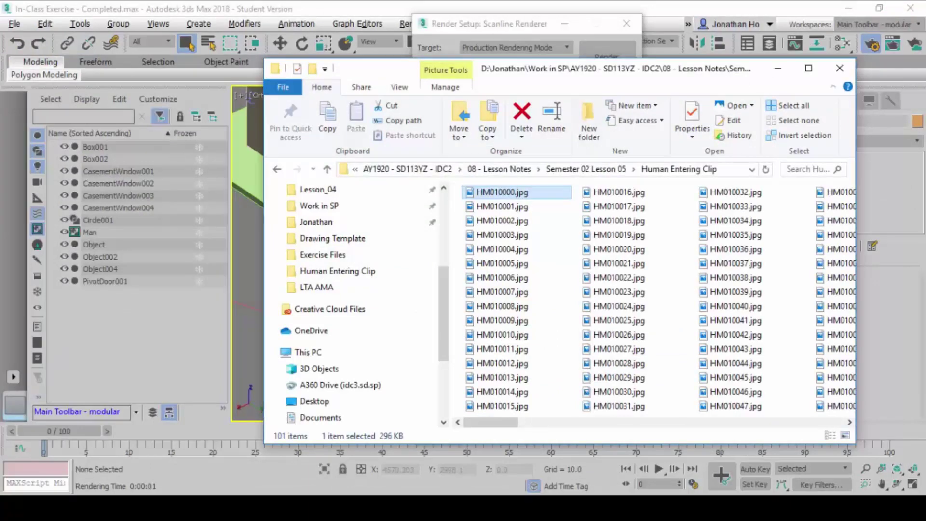